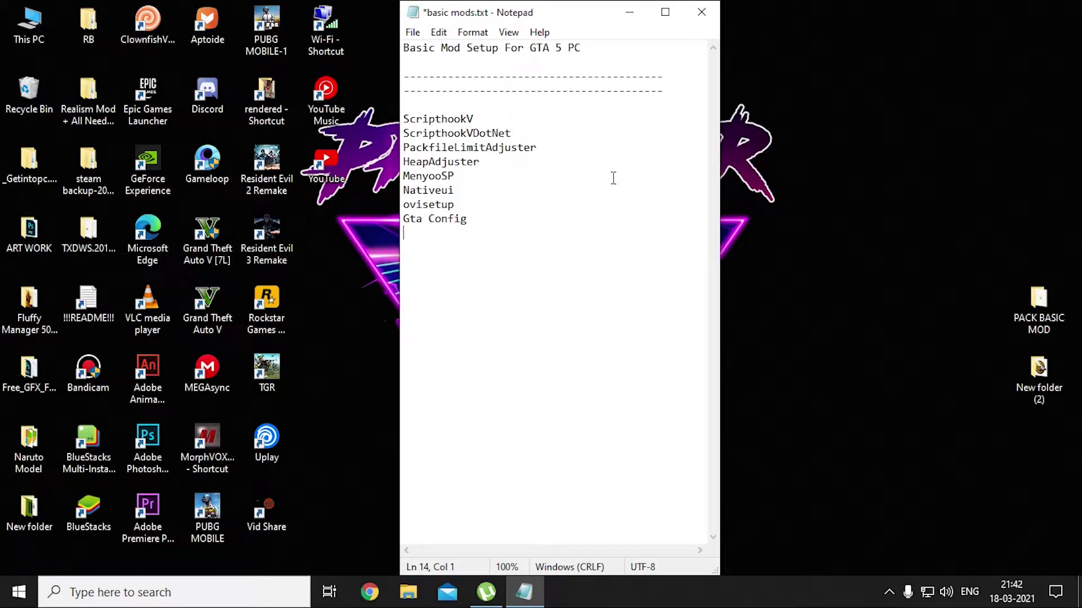
Arrange the basic mods.txt list and the PACK BASIC MOD desktop folder side by side, each filling half of the screen
drag(567, 16, 176, 21)
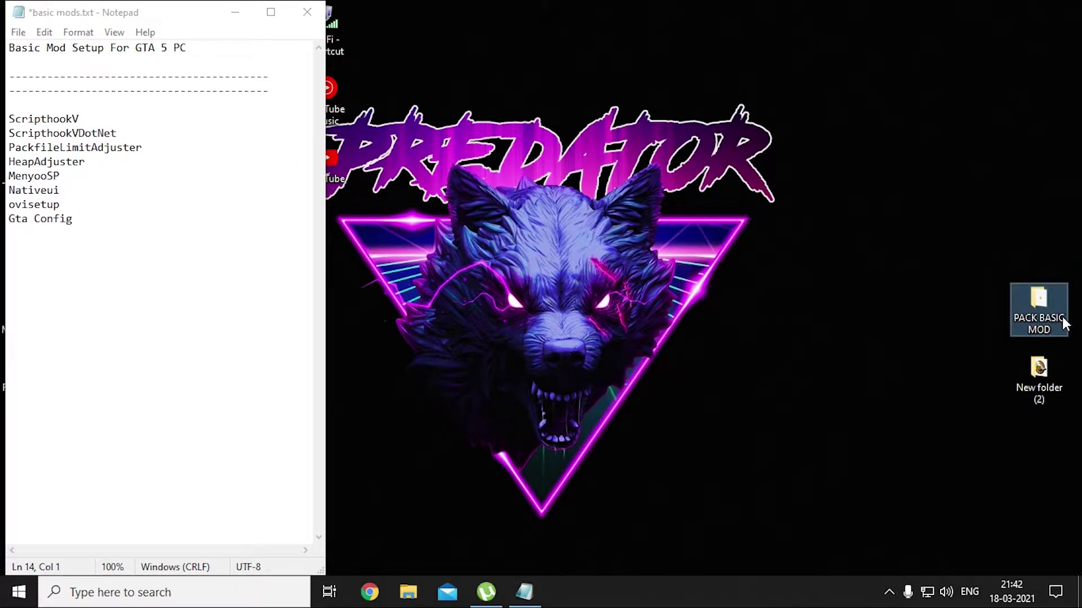
double_click(1038, 304)
drag(762, 41, 1081, 41)
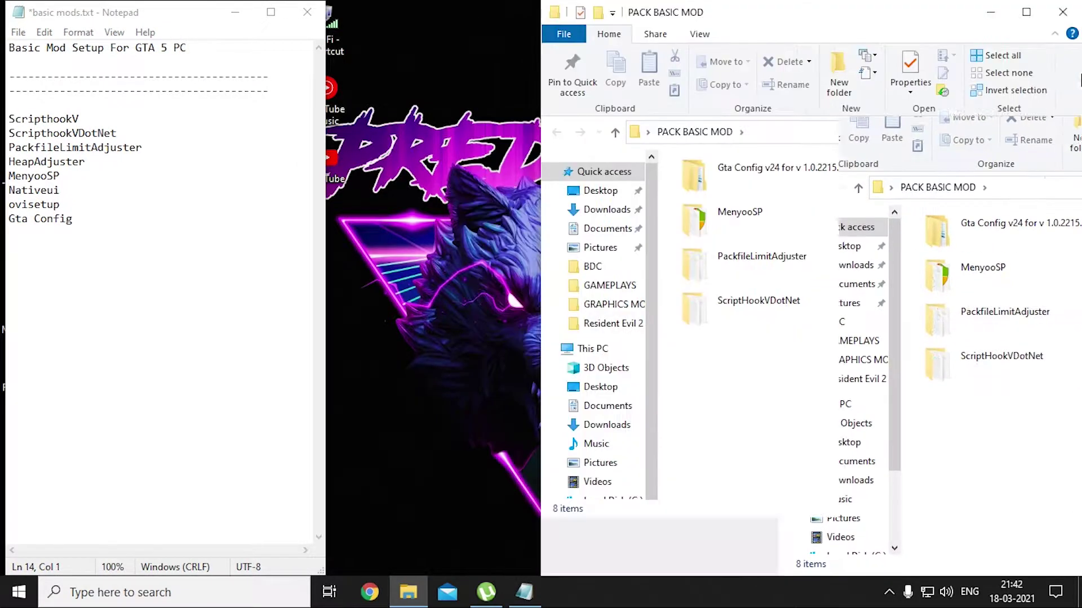
click(192, 248)
click(707, 437)
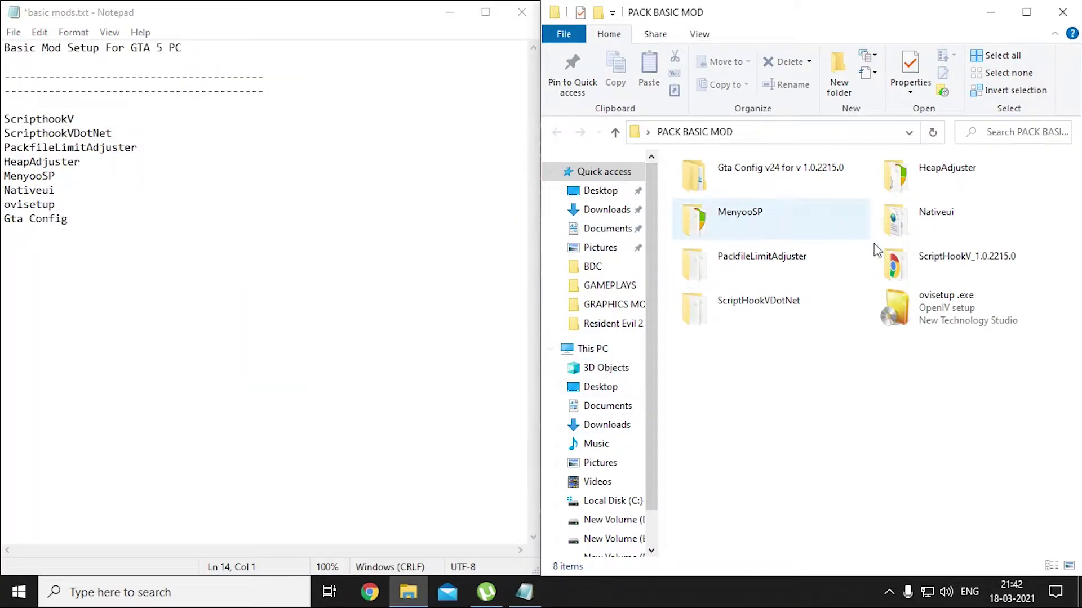
Go through the PACK BASIC MOD items in list order, from ScriptHookV_1.0.2215.0 to Gta Config, matching them with the mod list
click(886, 266)
click(776, 303)
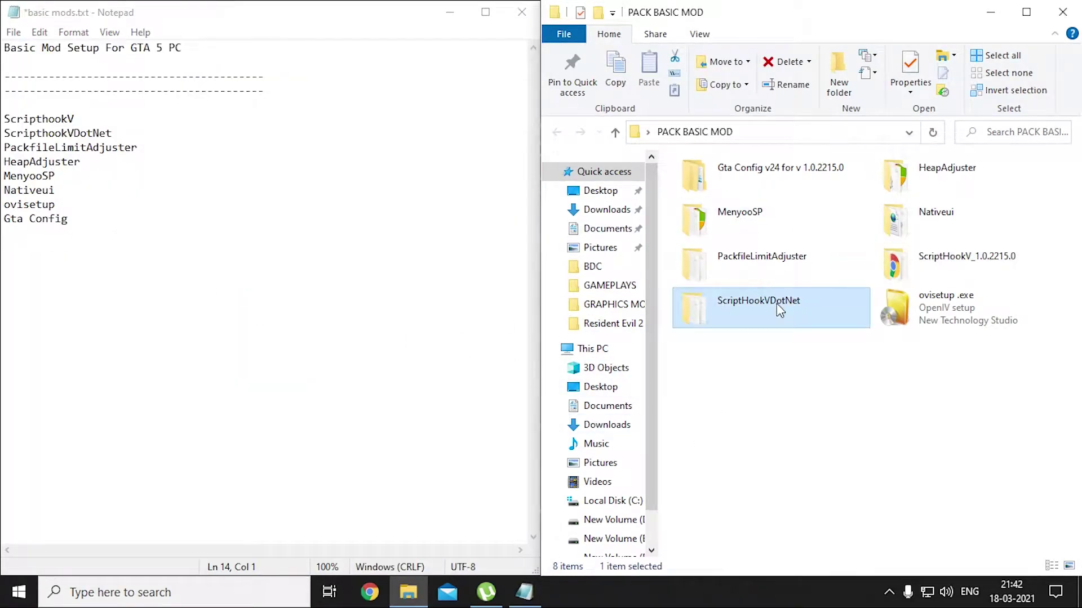
click(762, 265)
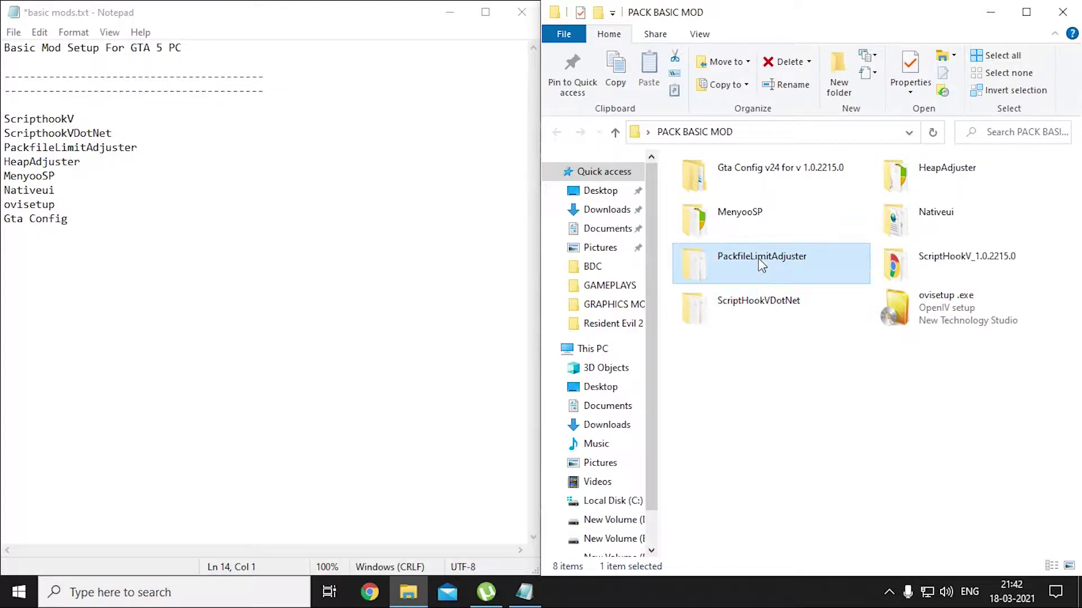
click(927, 180)
click(752, 226)
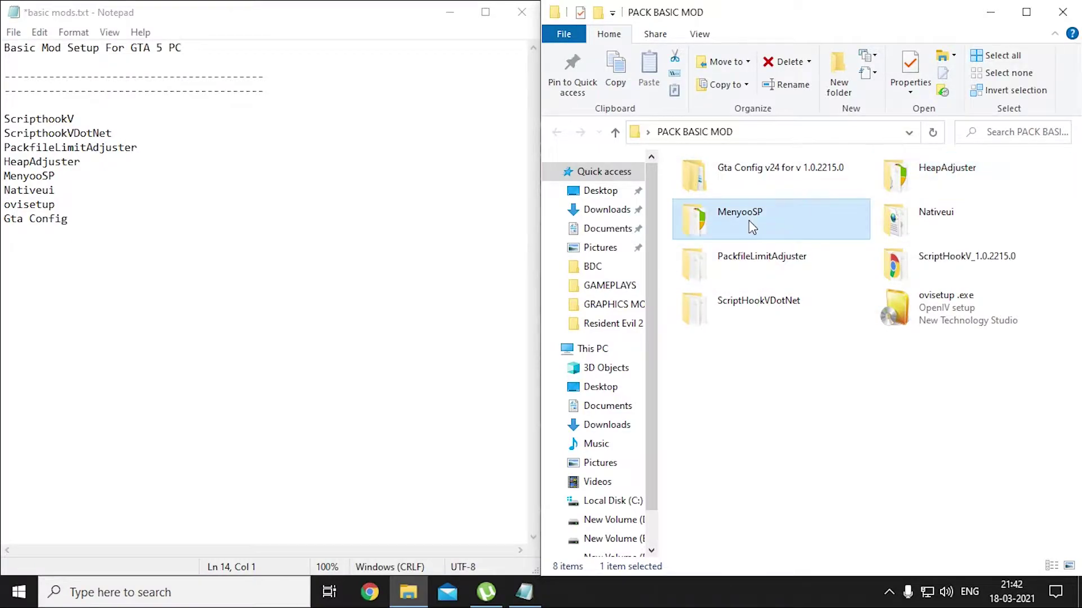
click(885, 220)
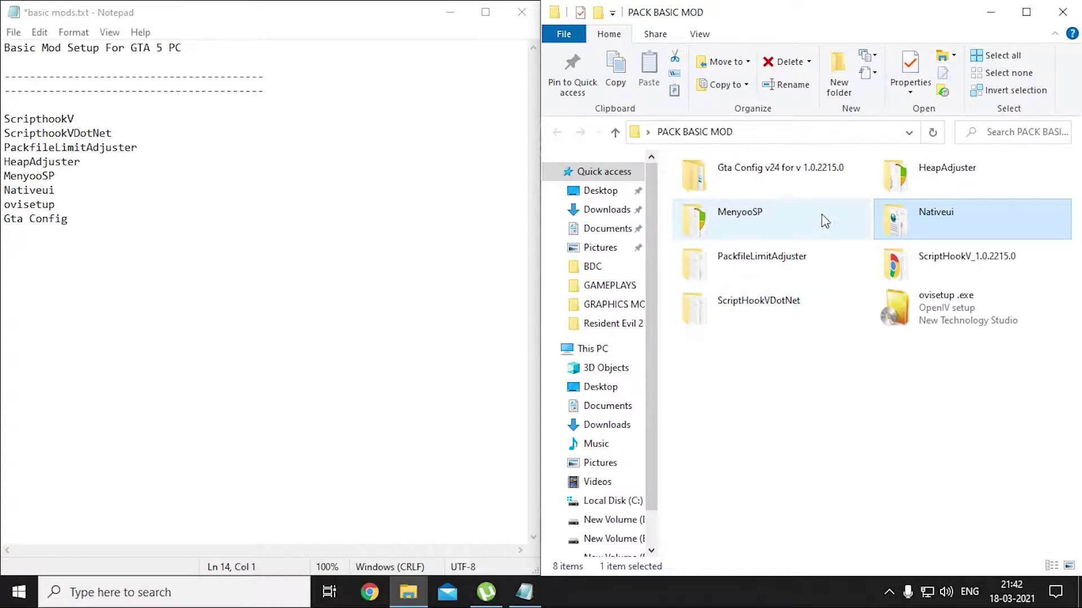
click(917, 322)
click(721, 188)
click(790, 389)
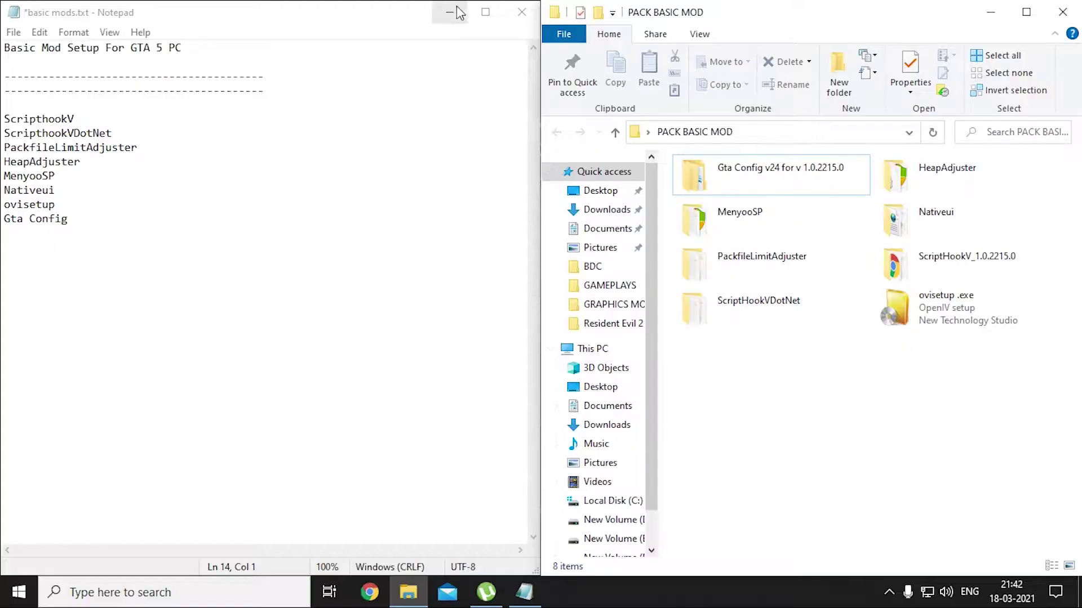
Minimize the mod list, open the file location of the Grand Theft Auto V [7L] shortcut and place that folder beside PACK BASIC MOD
click(449, 12)
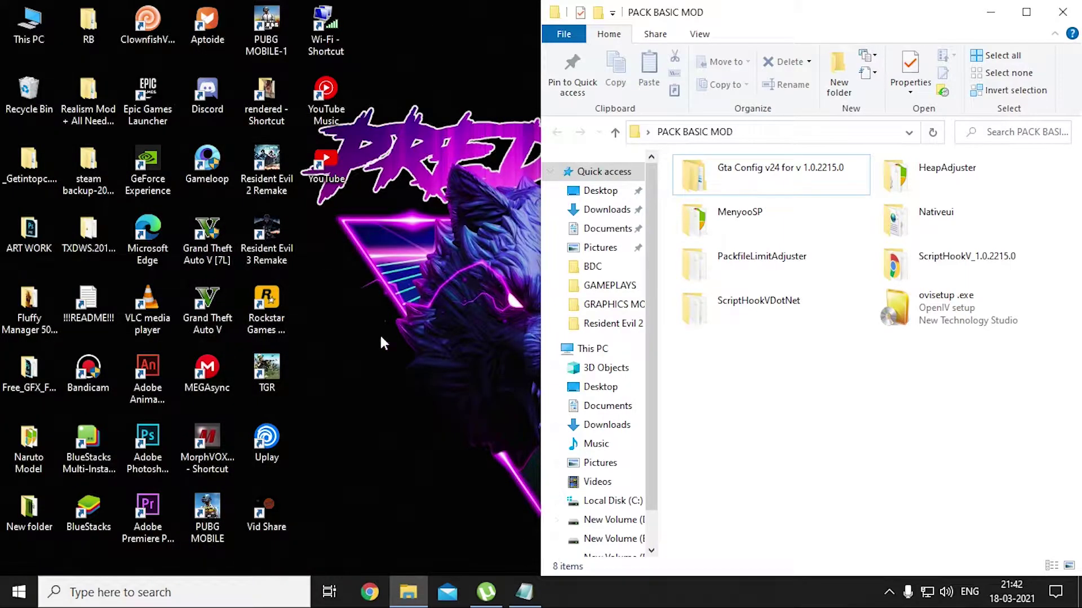
right_click(205, 319)
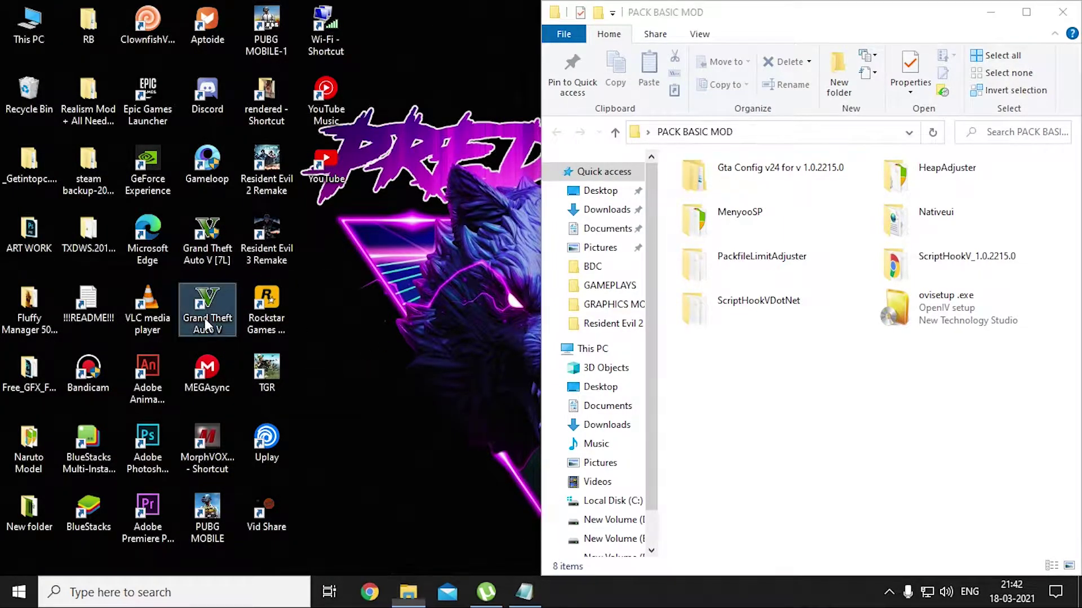
click(214, 244)
right_click(215, 245)
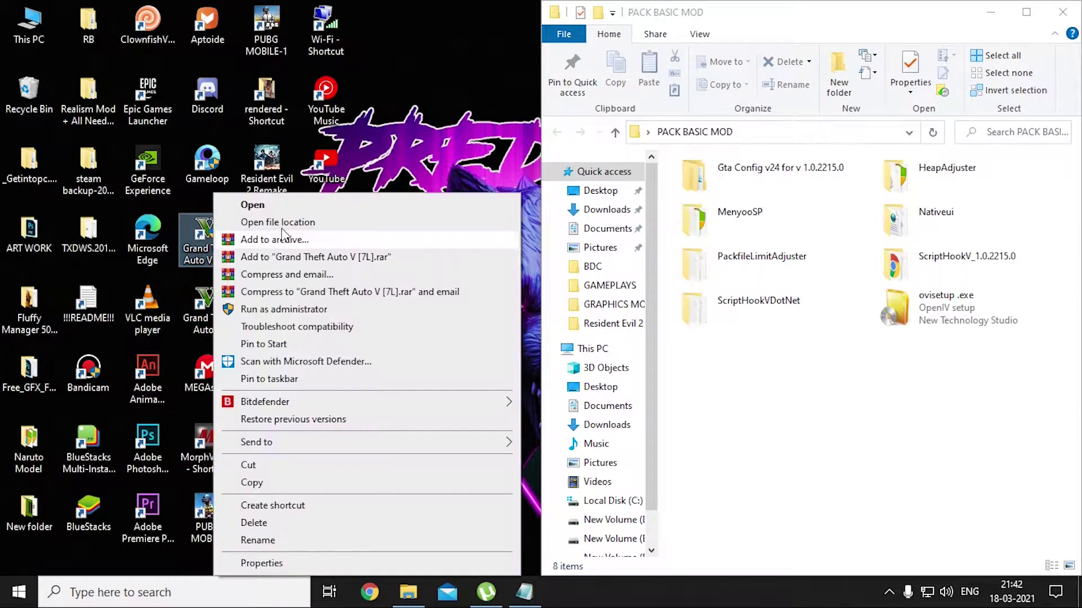
click(256, 220)
drag(814, 59, 8, 104)
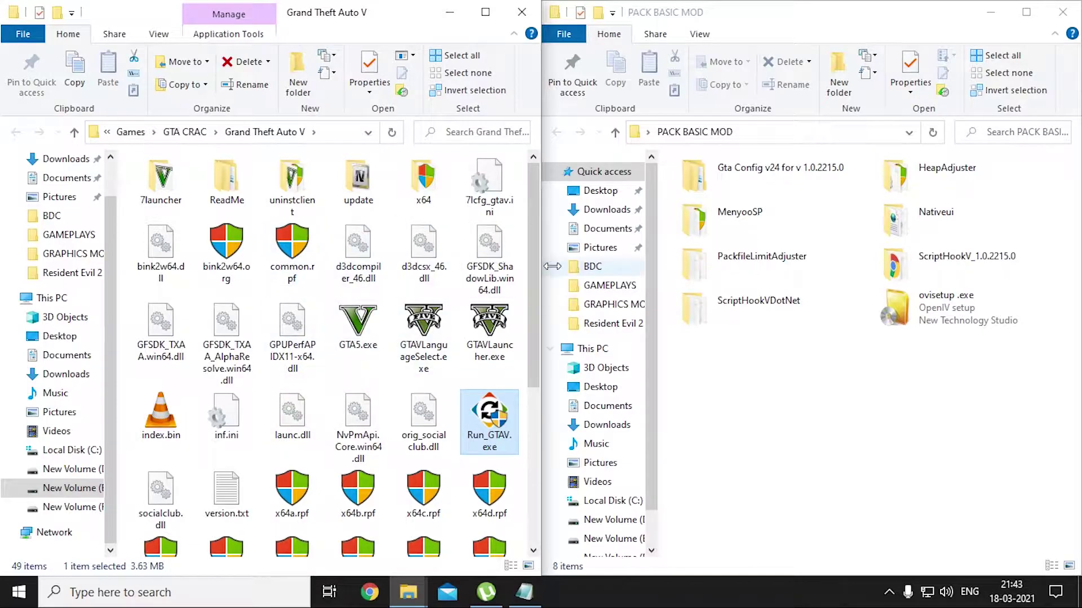
click(426, 298)
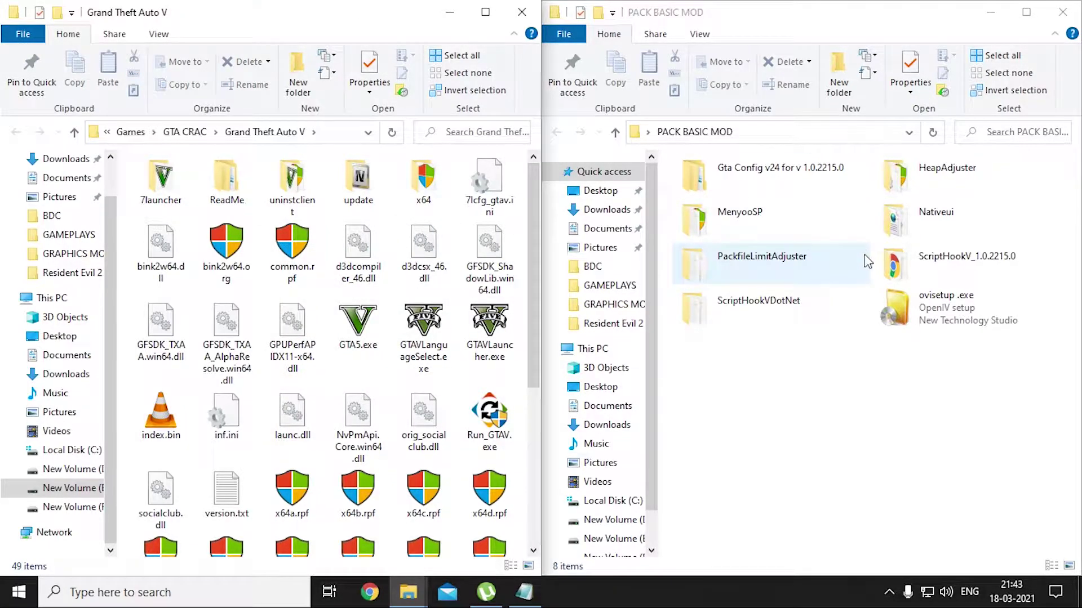
Check the first entry in the mod list and open the bin folder inside ScriptHookV_1.0.2215.0
click(910, 272)
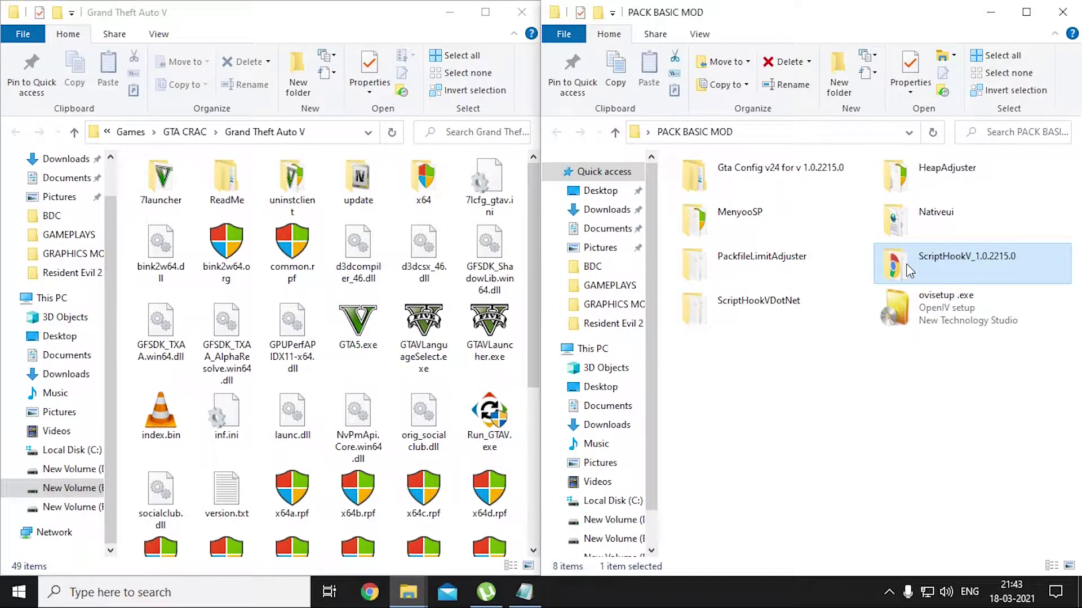
click(524, 592)
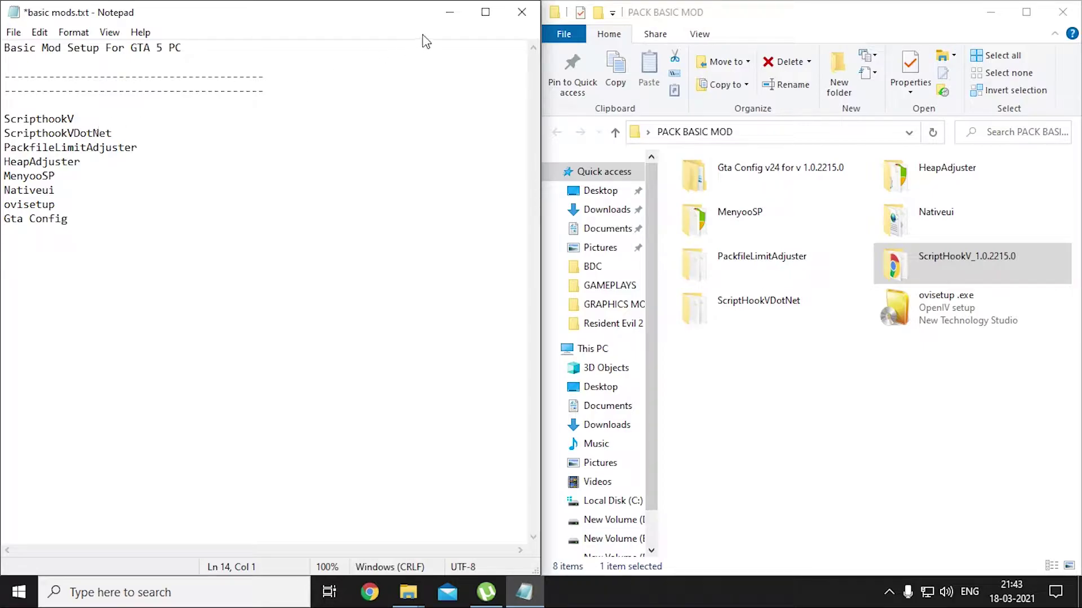
click(449, 11)
double_click(940, 258)
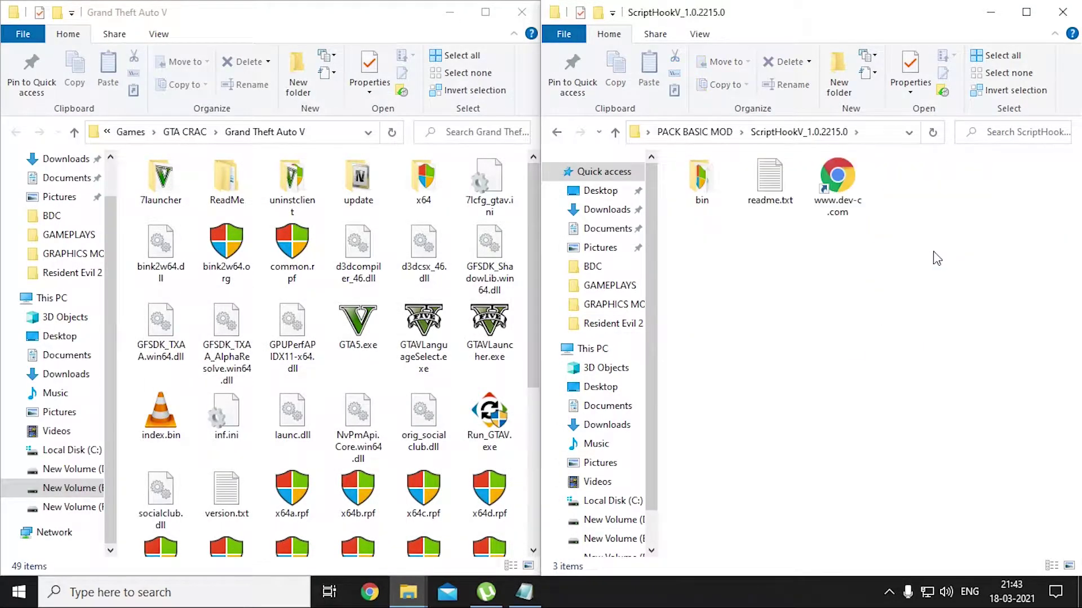
double_click(701, 195)
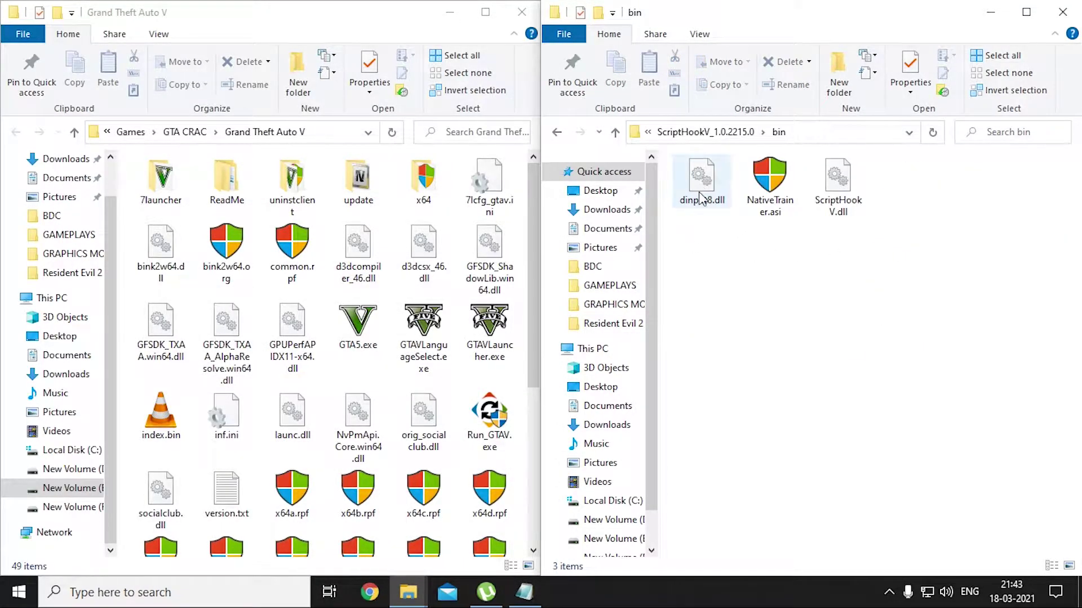
Copy dinput8.dll and ScriptHookV.dll from the bin folder into the Grand Theft Auto V folder
click(701, 197)
ctrl+click(840, 193)
right_click(839, 195)
click(874, 391)
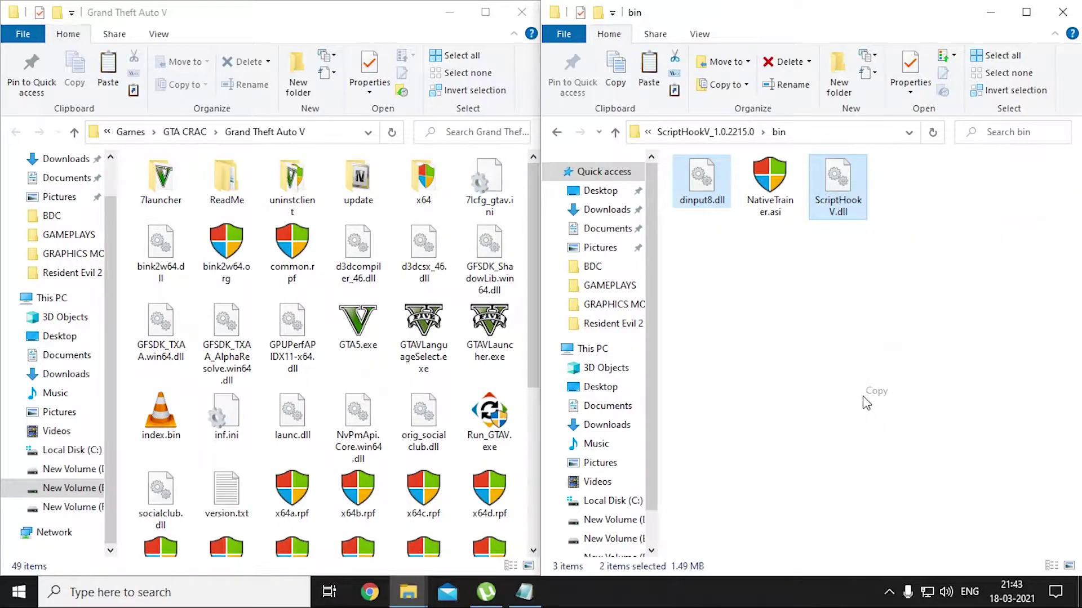
right_click(395, 292)
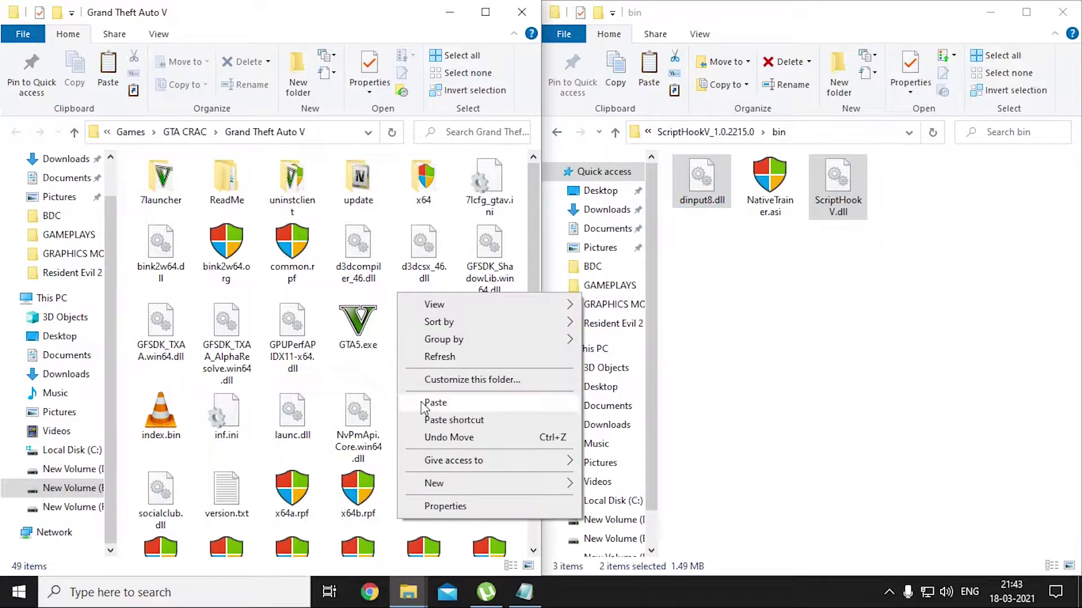
click(424, 401)
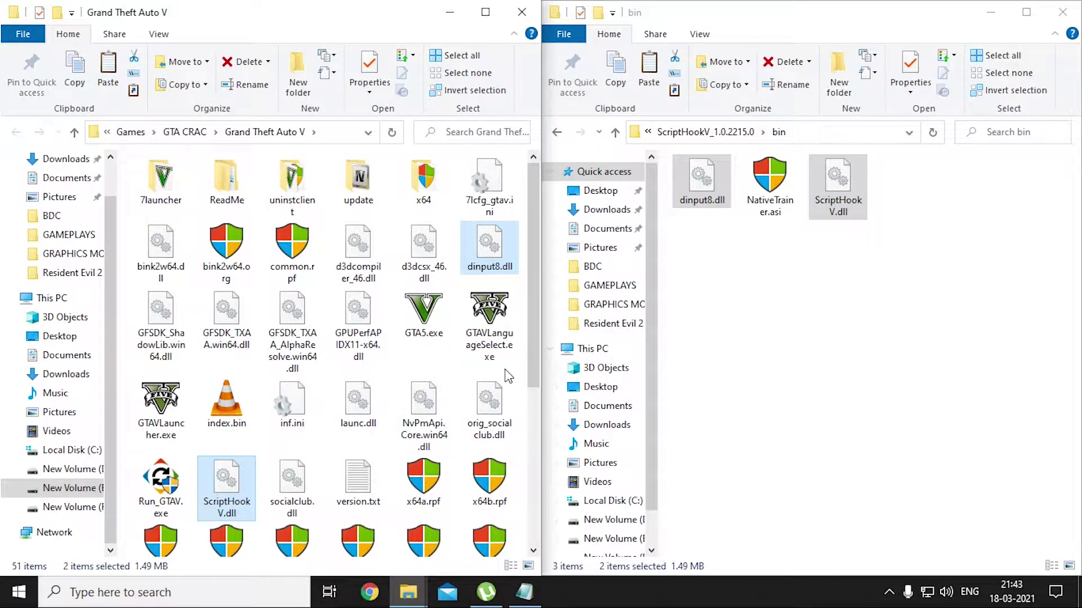
Return to PACK BASIC MOD, check the next entry in the mod list and open the ScriptHookVDotNet folder
click(615, 131)
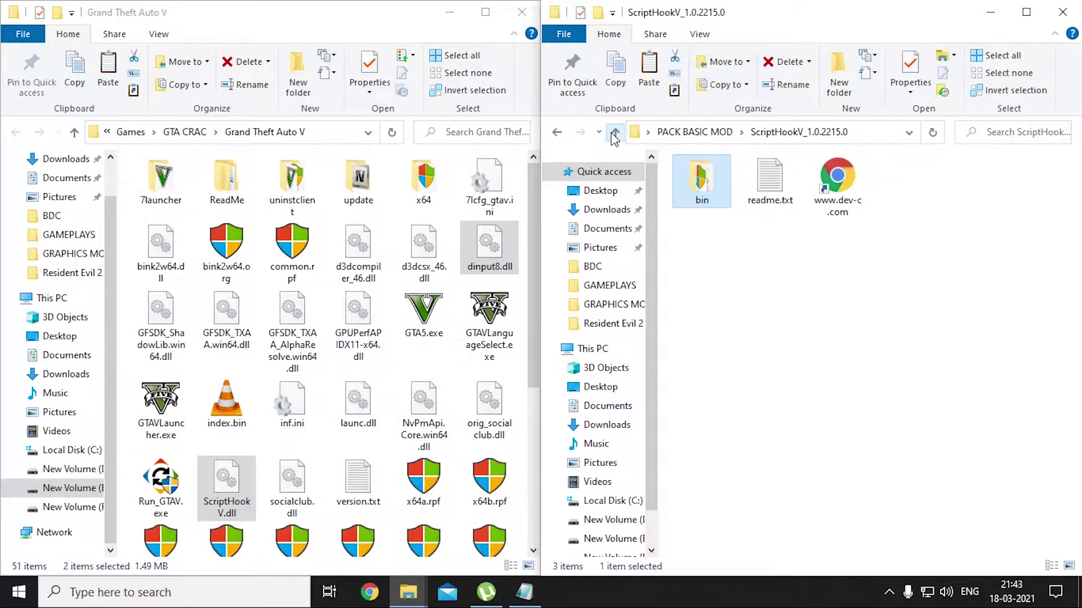
click(615, 132)
click(856, 411)
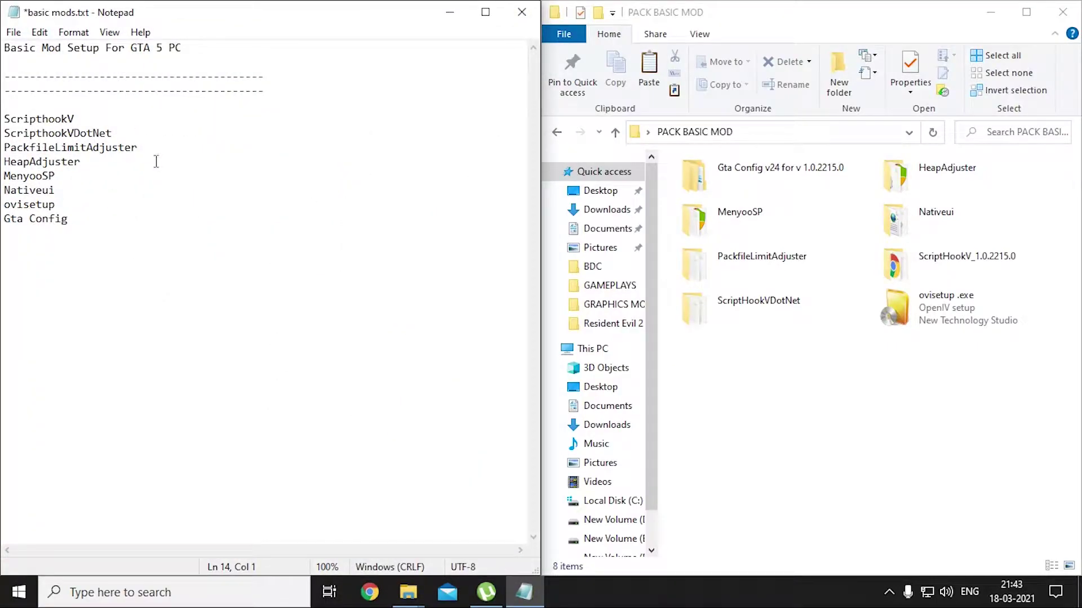
click(449, 12)
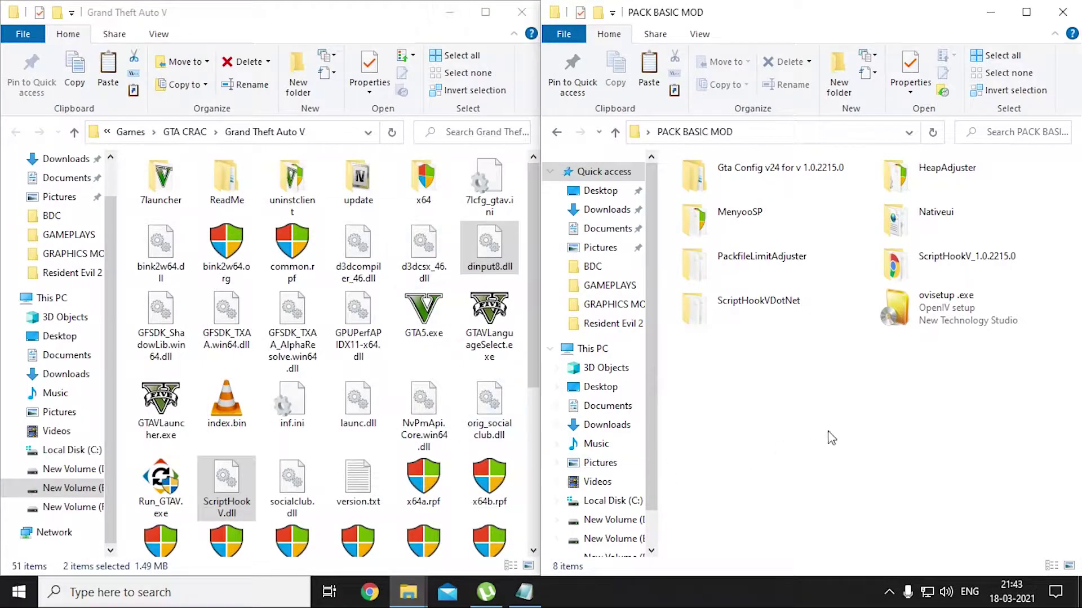
double_click(709, 320)
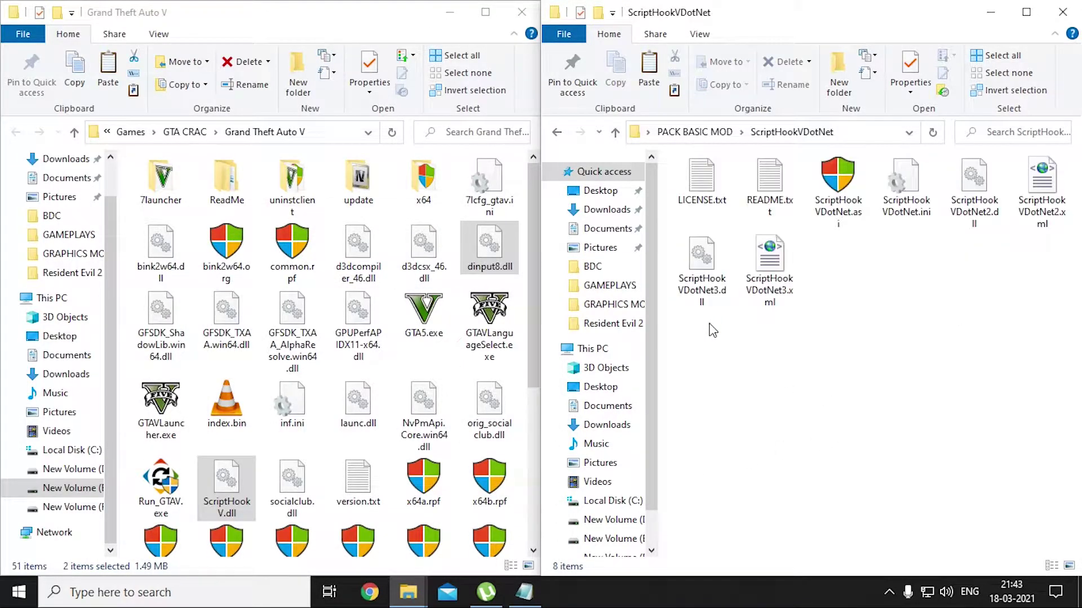
Copy ScriptHookVDotNet.asi, ScriptHookVDotNet.ini and the ScriptHookVDotNet2 and ScriptHookVDotNet3 .dll and .xml files into the Grand Theft Auto V folder
click(846, 226)
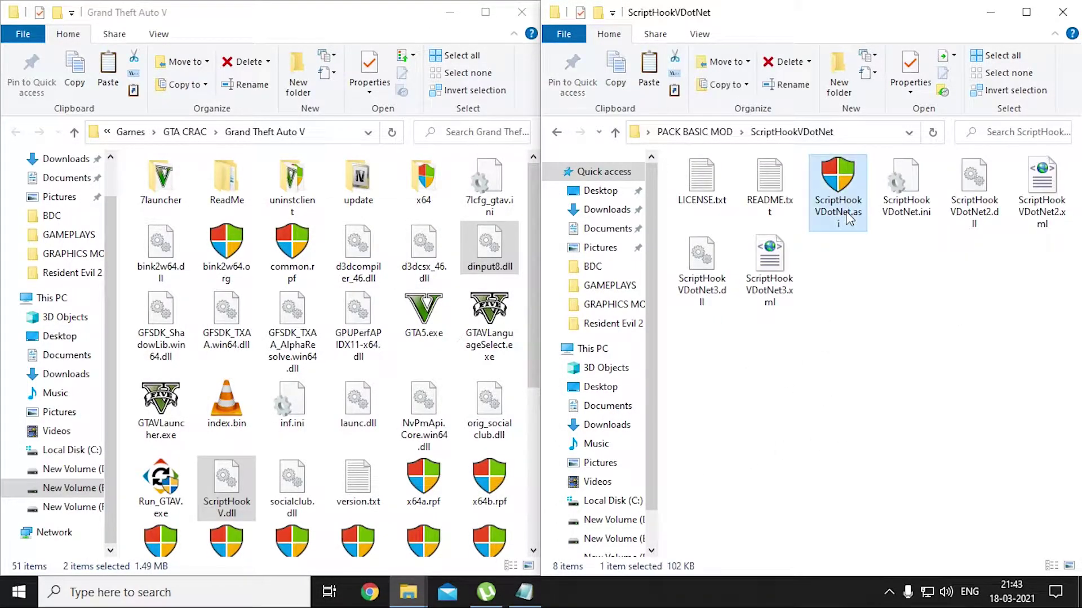
ctrl+click(906, 210)
ctrl+click(989, 212)
ctrl+click(1046, 202)
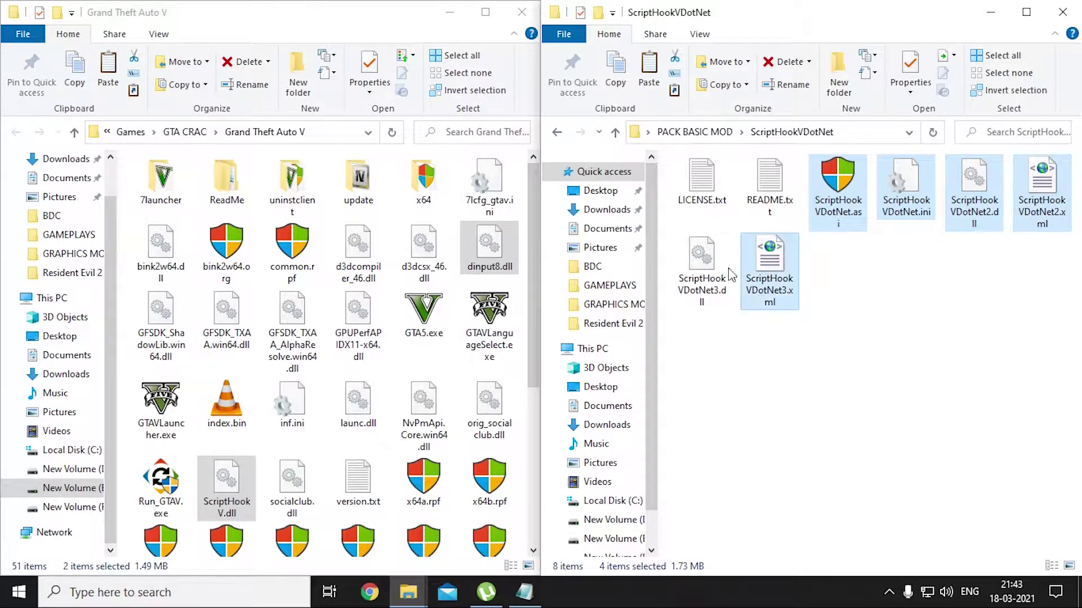
ctrl+click(704, 273)
ctrl+click(753, 274)
right_click(765, 263)
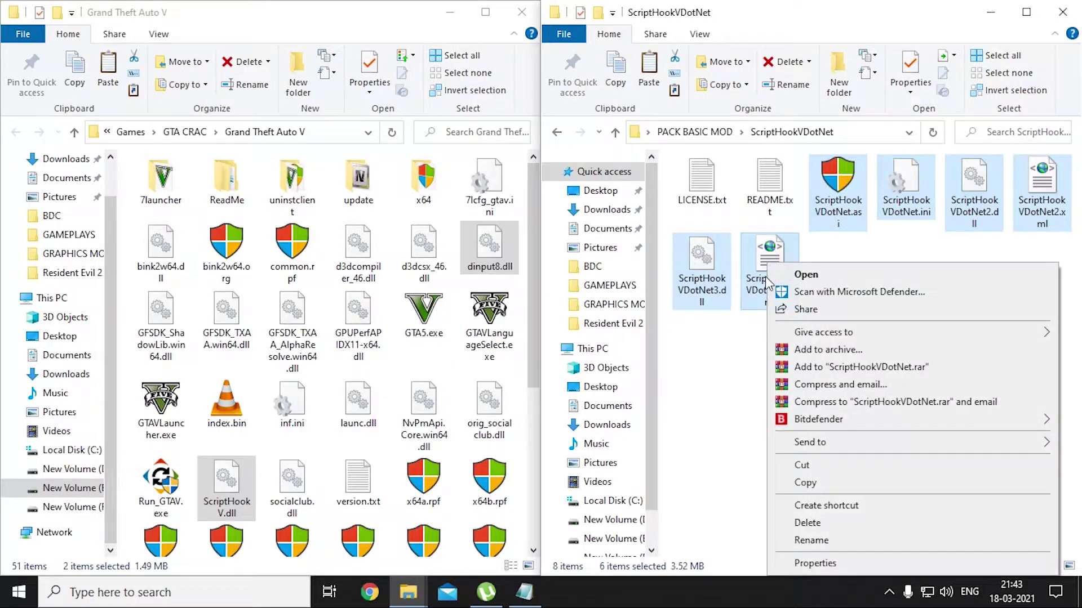
click(796, 494)
click(417, 367)
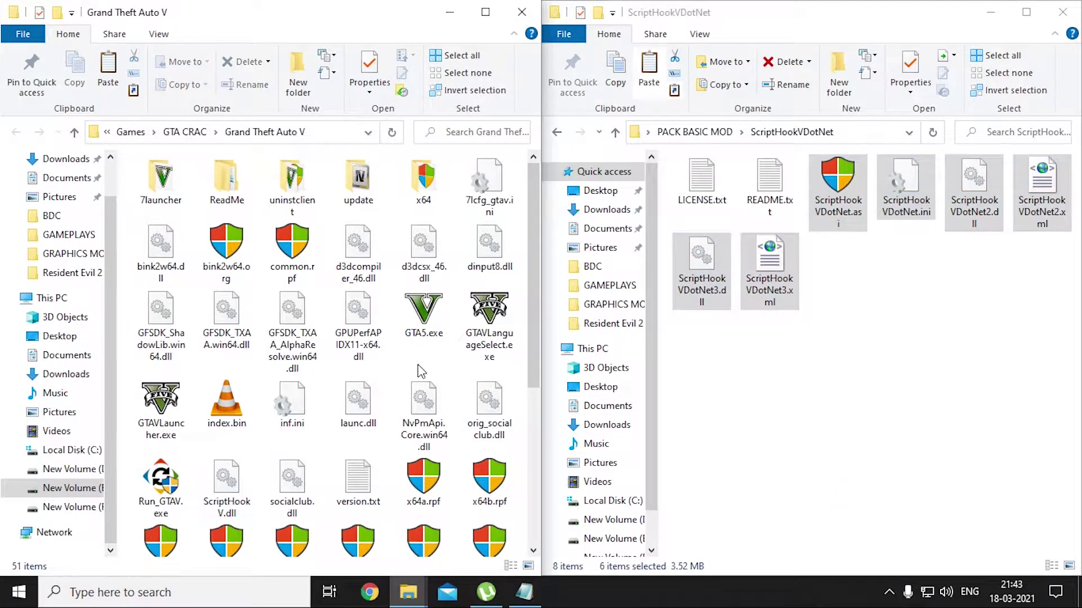
right_click(418, 367)
click(455, 248)
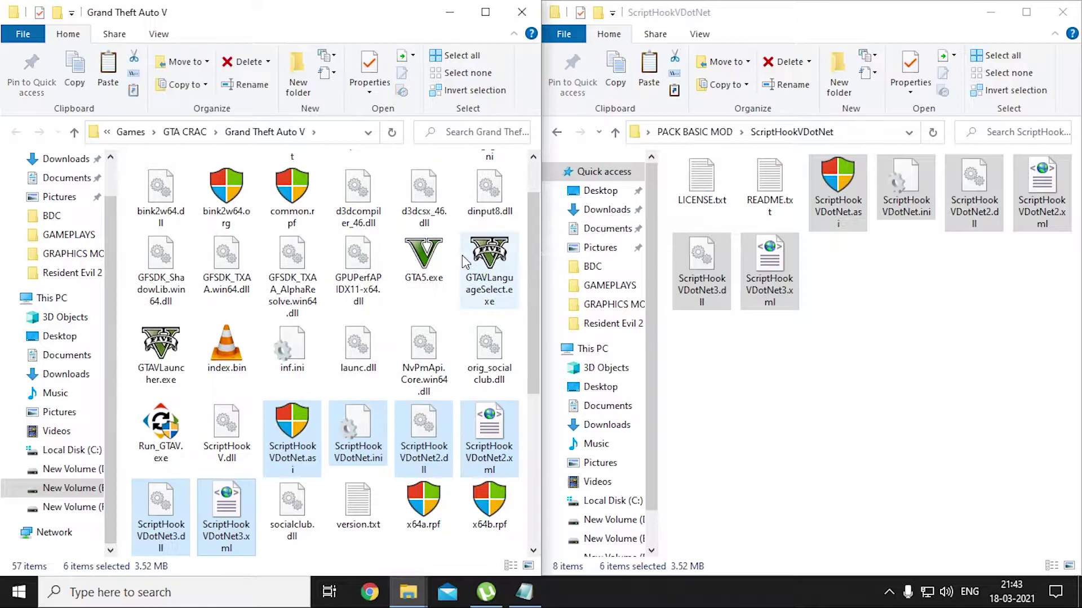
Go back to PACK BASIC MOD, consult the mod list again and open the PackfileLimitAdjuster folder
click(821, 346)
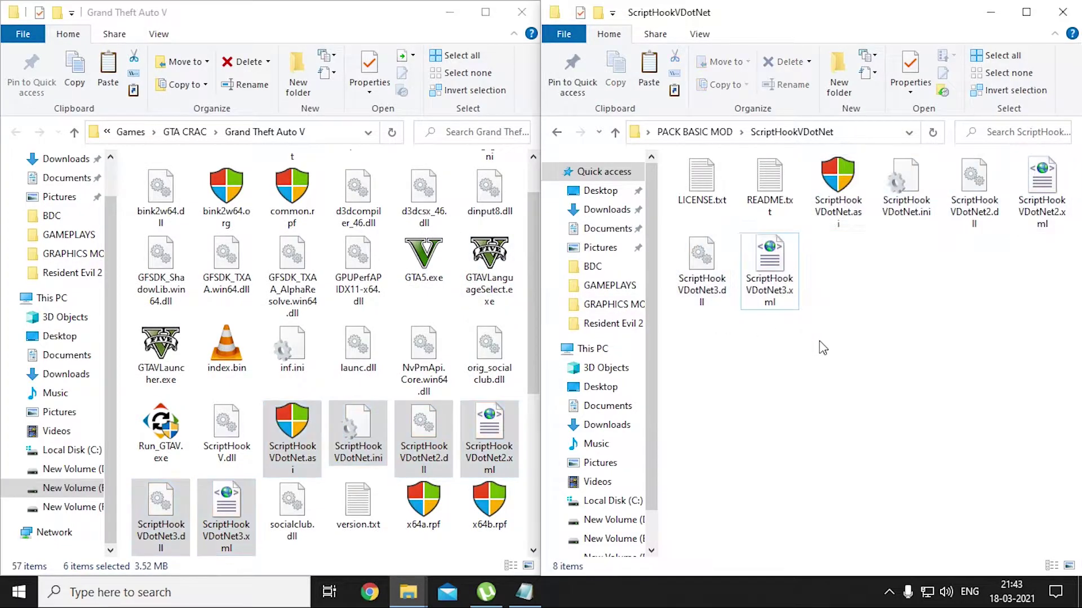
click(617, 137)
click(811, 418)
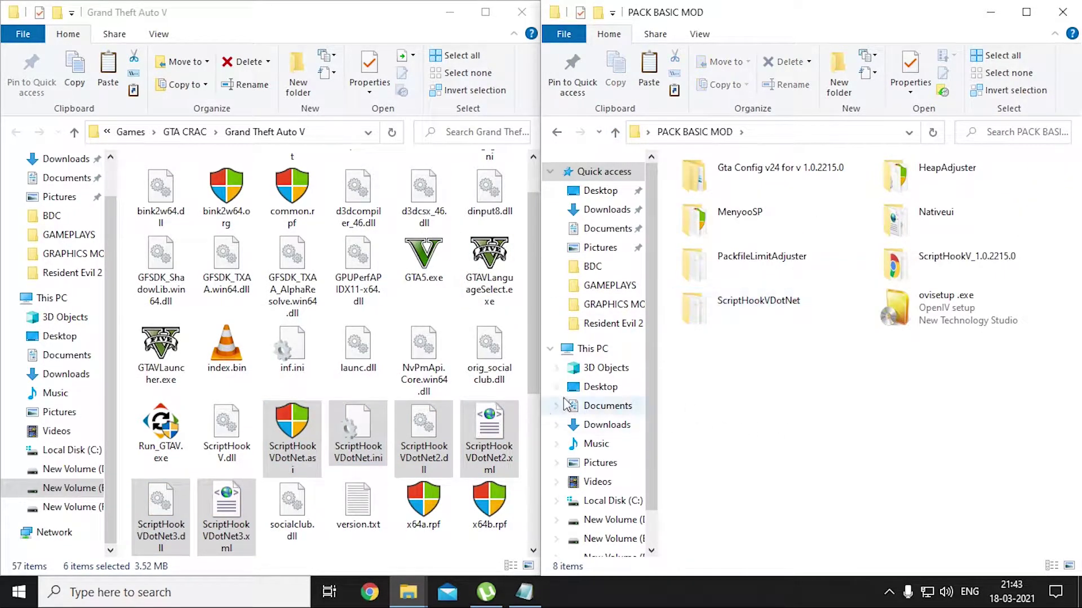
click(524, 592)
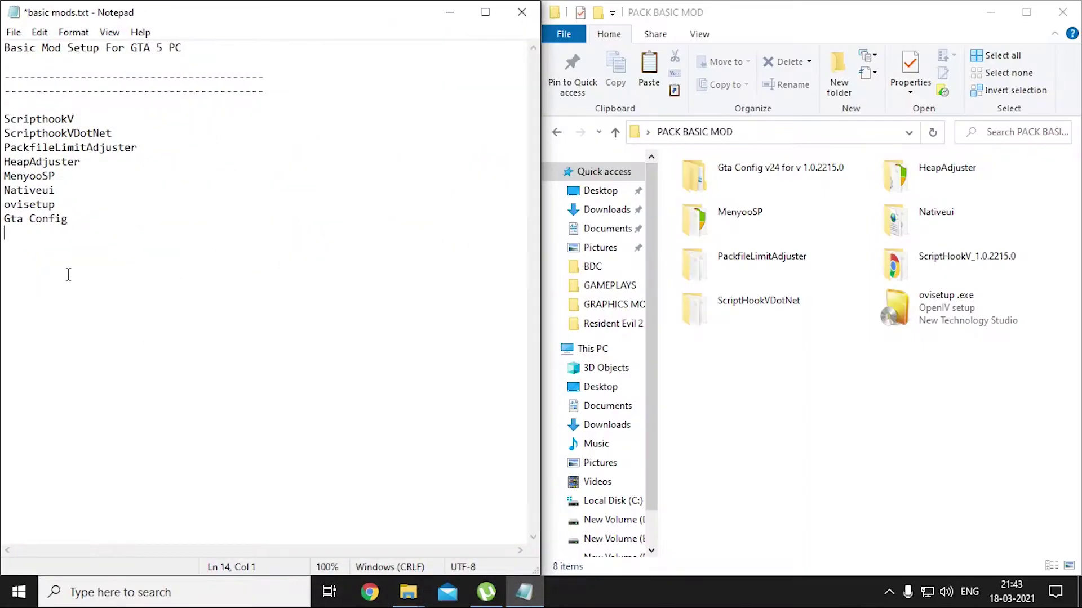
click(448, 11)
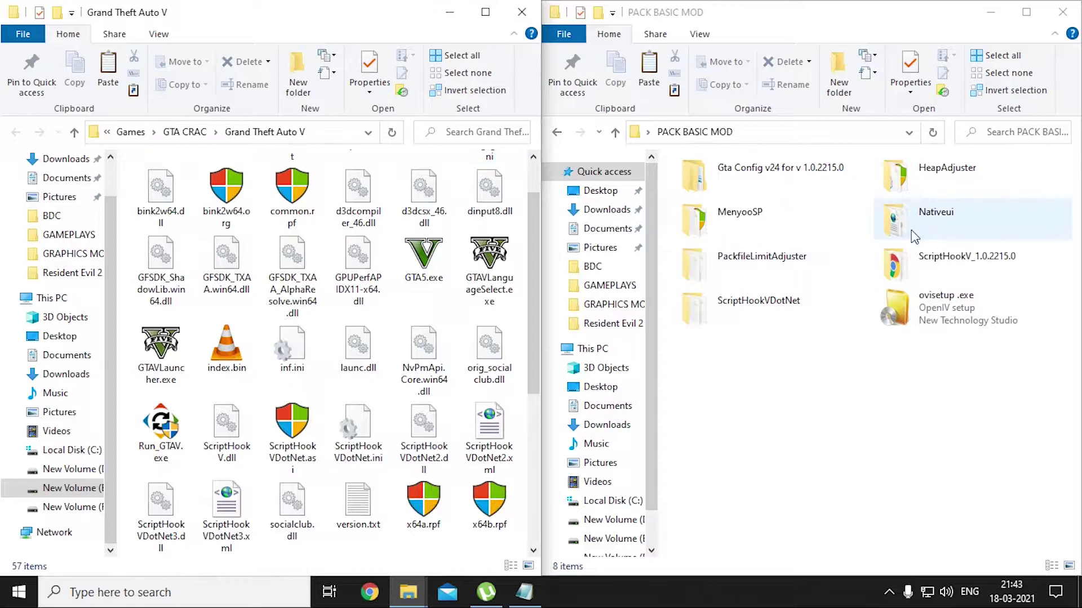
double_click(732, 255)
Copy PackfileLimitAdjuster.asi and PackfileLimitAdjuster.ini into the Grand Theft Auto V folder
drag(687, 258, 786, 169)
right_click(771, 182)
click(811, 386)
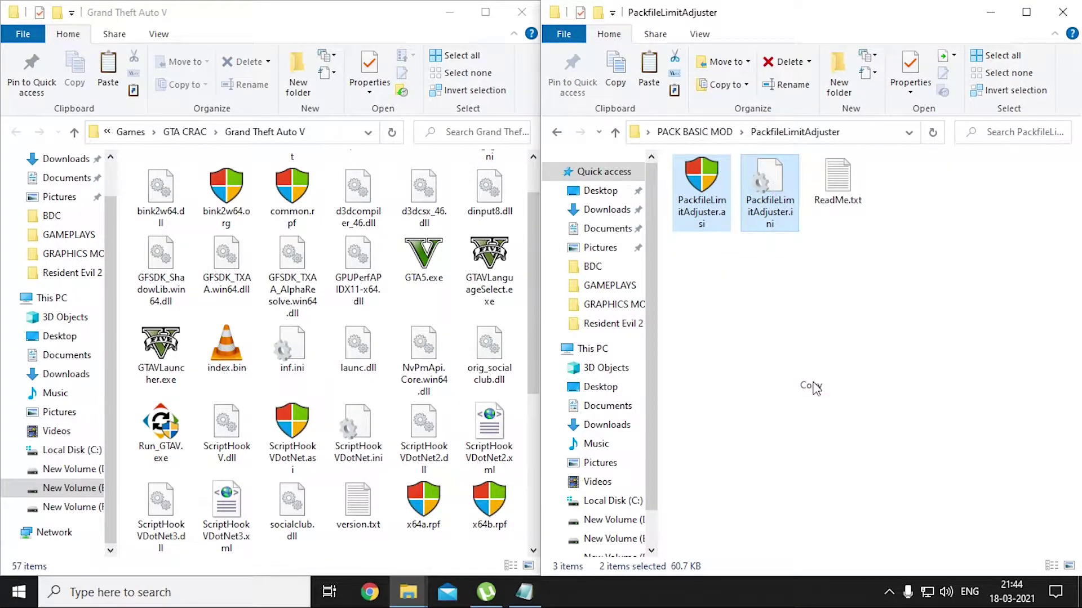
right_click(465, 314)
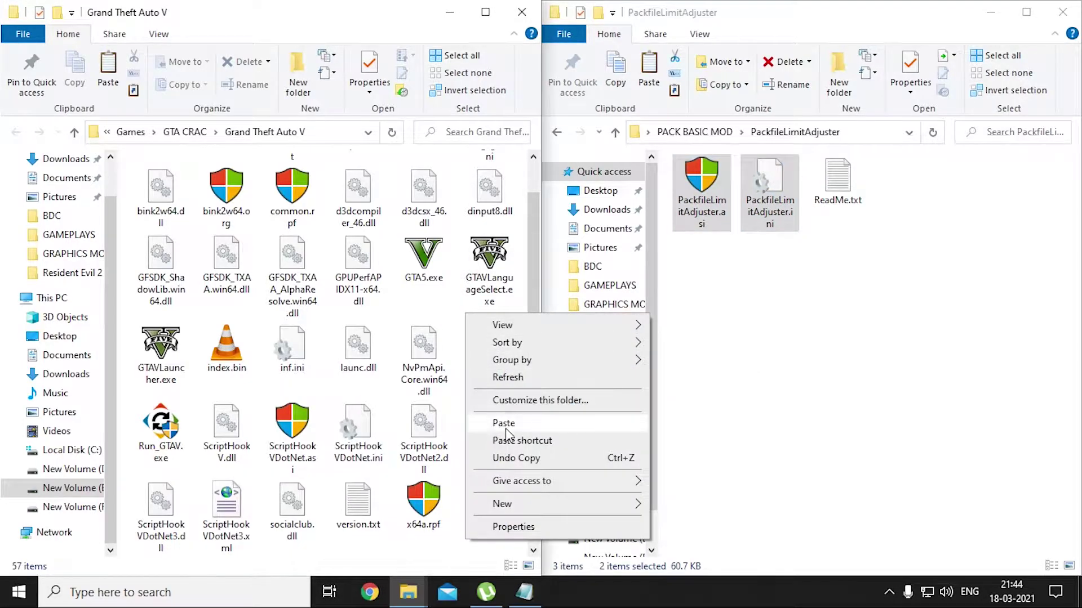
click(503, 421)
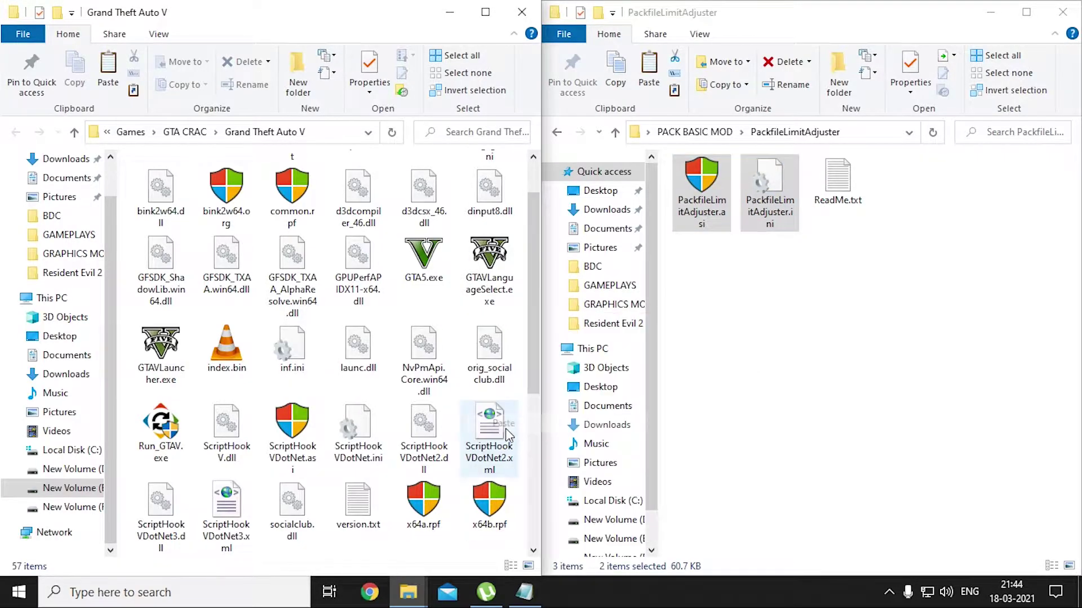
click(454, 322)
click(794, 335)
Return to PACK BASIC MOD, check the next entry in the basic mods.txt list and open the HeapAdjuster folder
click(618, 131)
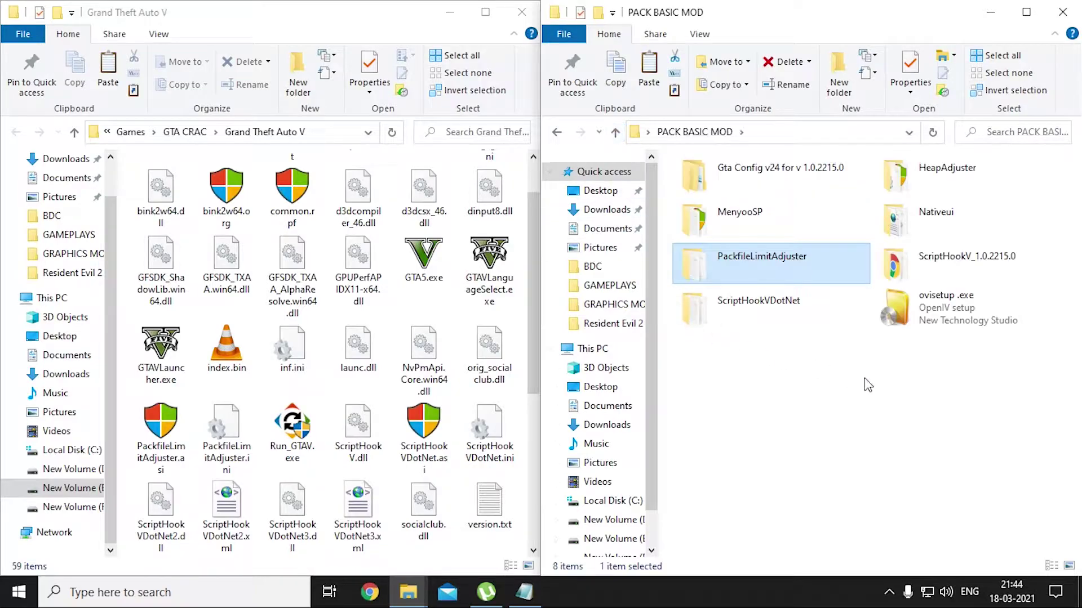
click(698, 440)
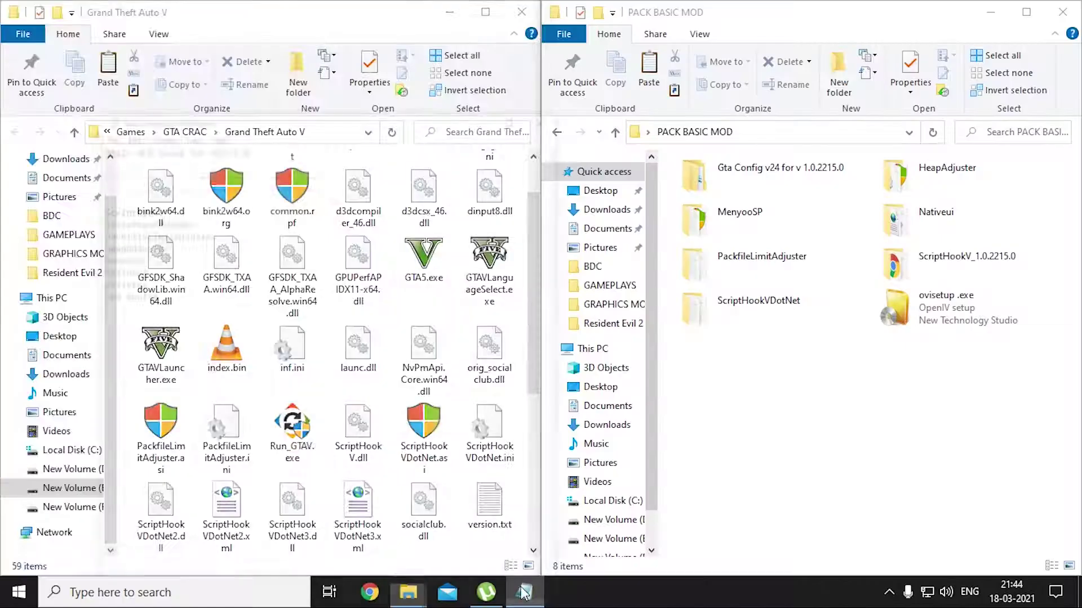
key(alt+Tab)
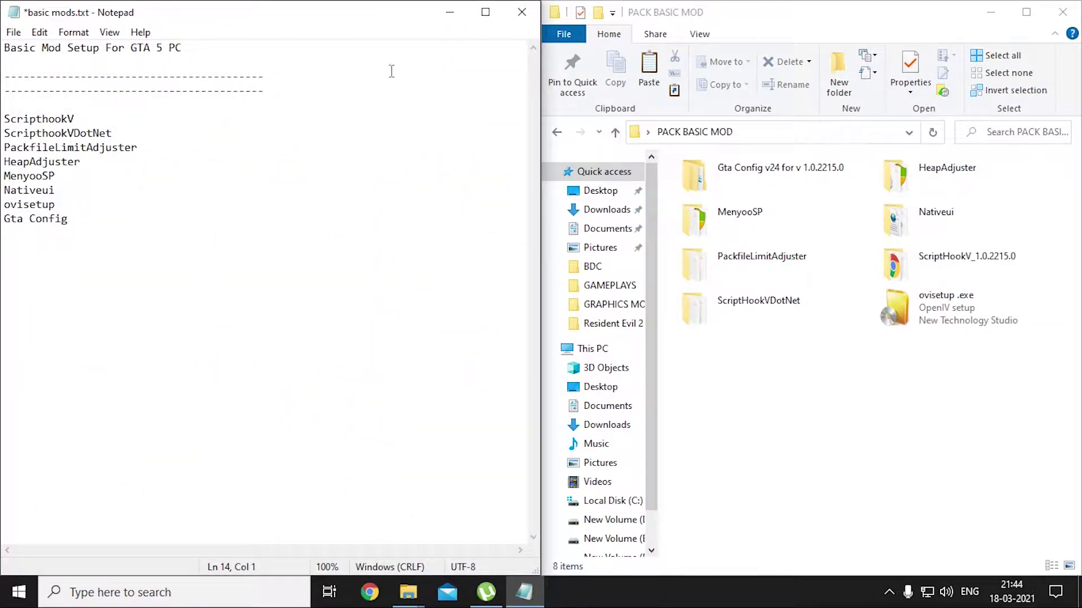
click(446, 12)
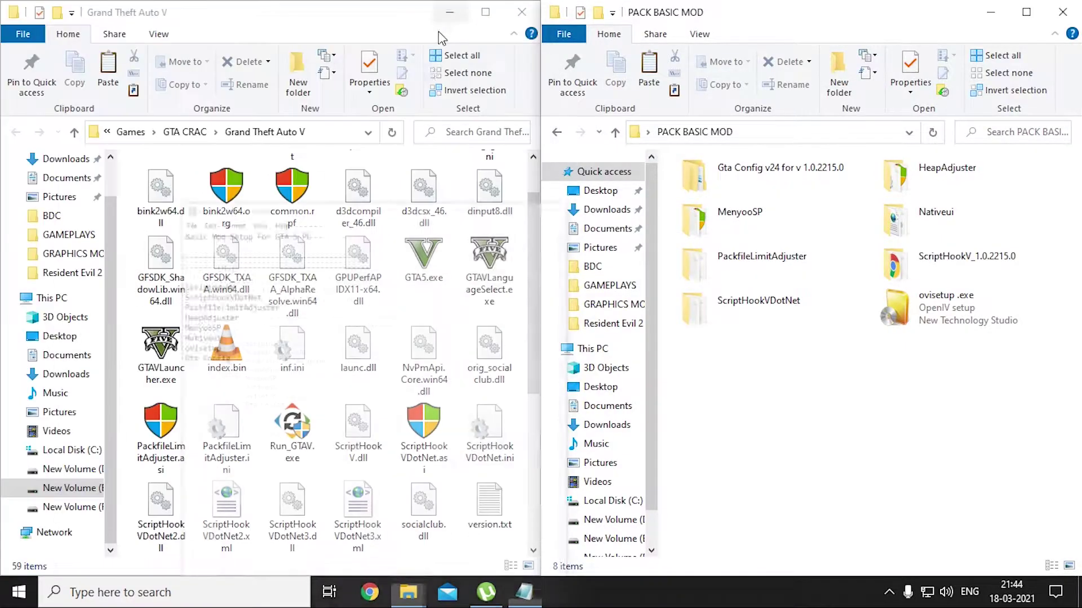
double_click(892, 188)
Copy HeapAdjuster.asi and HeapAdjuster.ini into the Grand Theft Auto V folder
drag(798, 251, 709, 204)
right_click(780, 202)
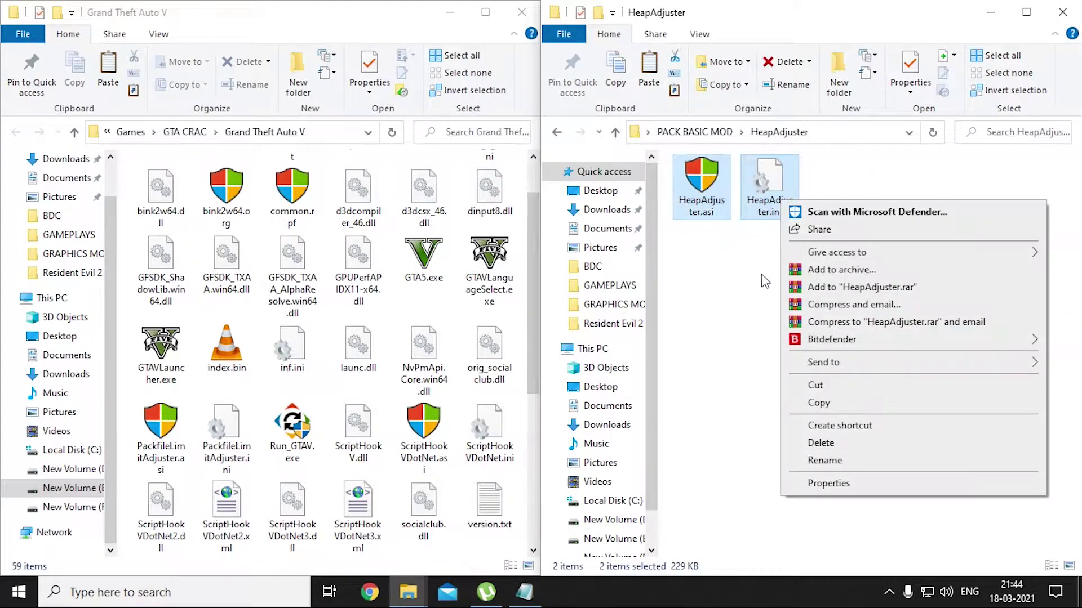
click(826, 405)
right_click(448, 320)
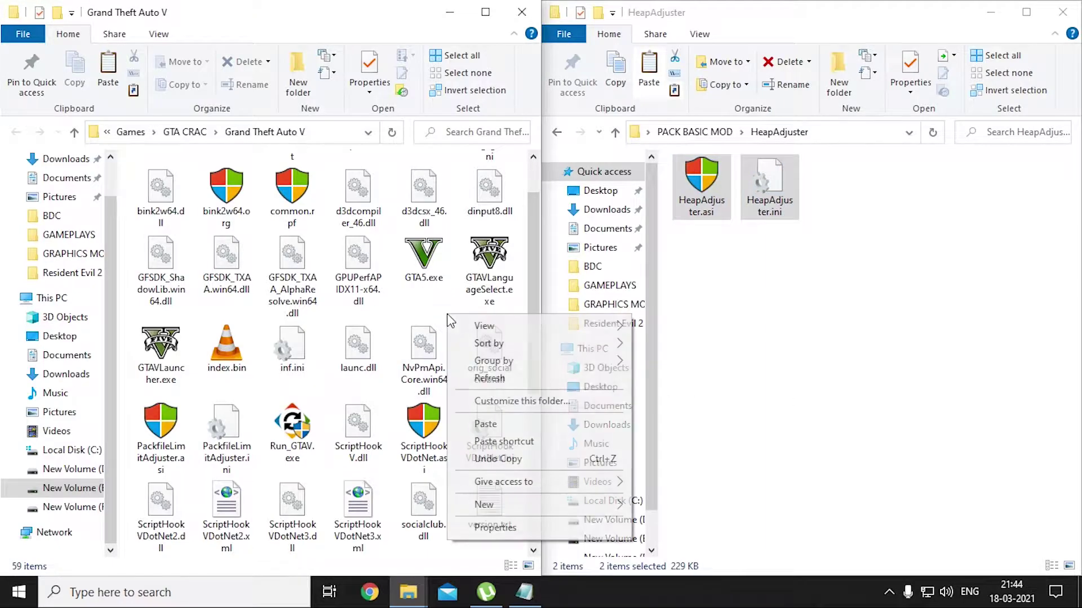
click(476, 424)
click(788, 332)
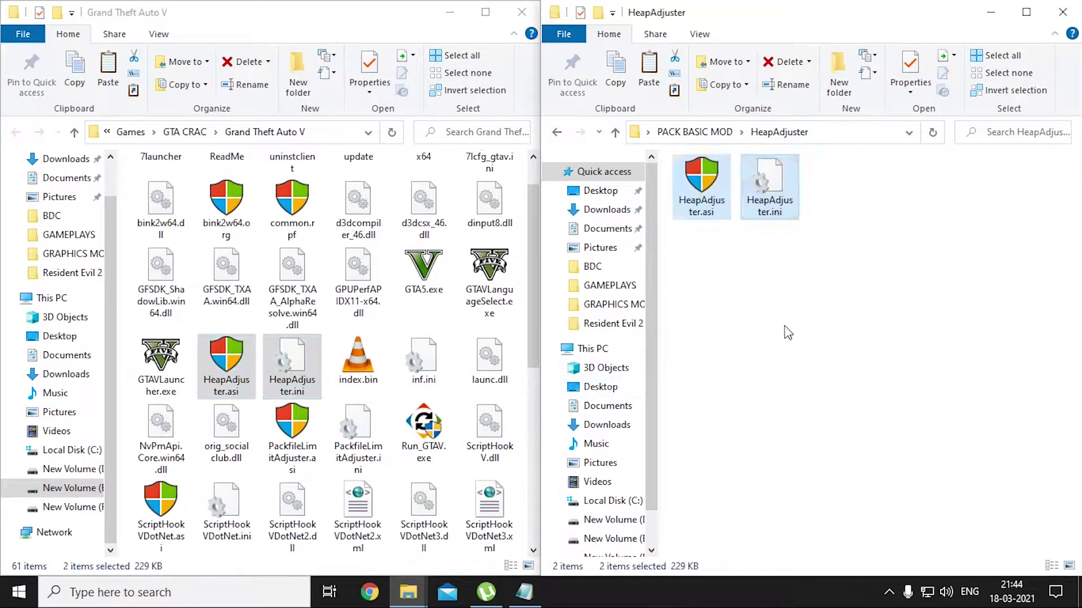
Go back to PACK BASIC MOD, consult the mod list and open the MenyooSP folder
click(616, 136)
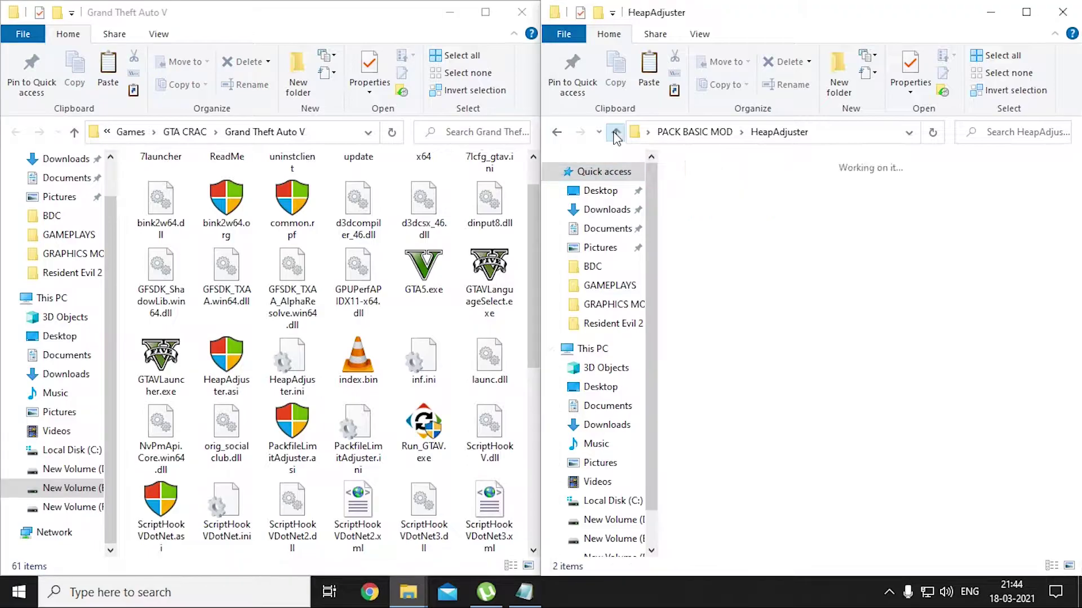
click(527, 594)
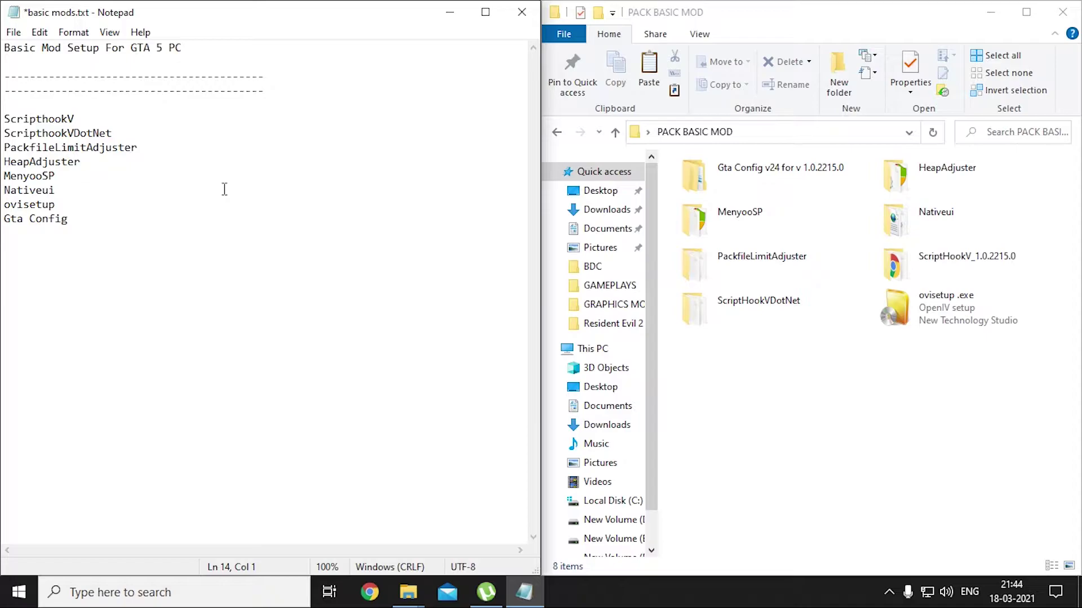
click(449, 11)
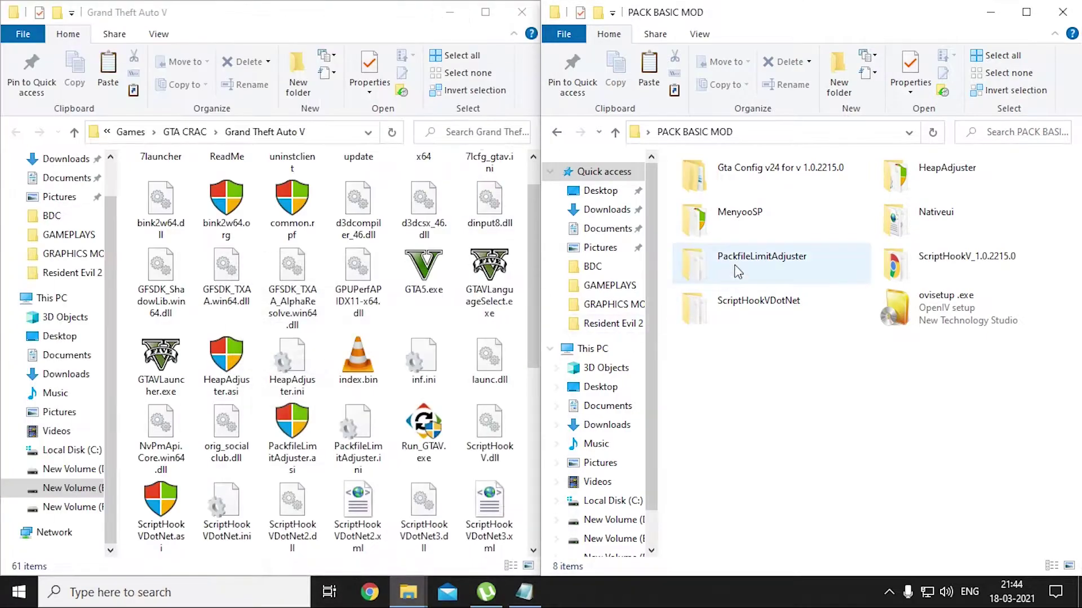
double_click(762, 207)
Copy the menyooStuff folder and Menyoo.asi into the Grand Theft Auto V folder, leaving out the license and readme files
click(692, 184)
ctrl+click(840, 188)
right_click(839, 187)
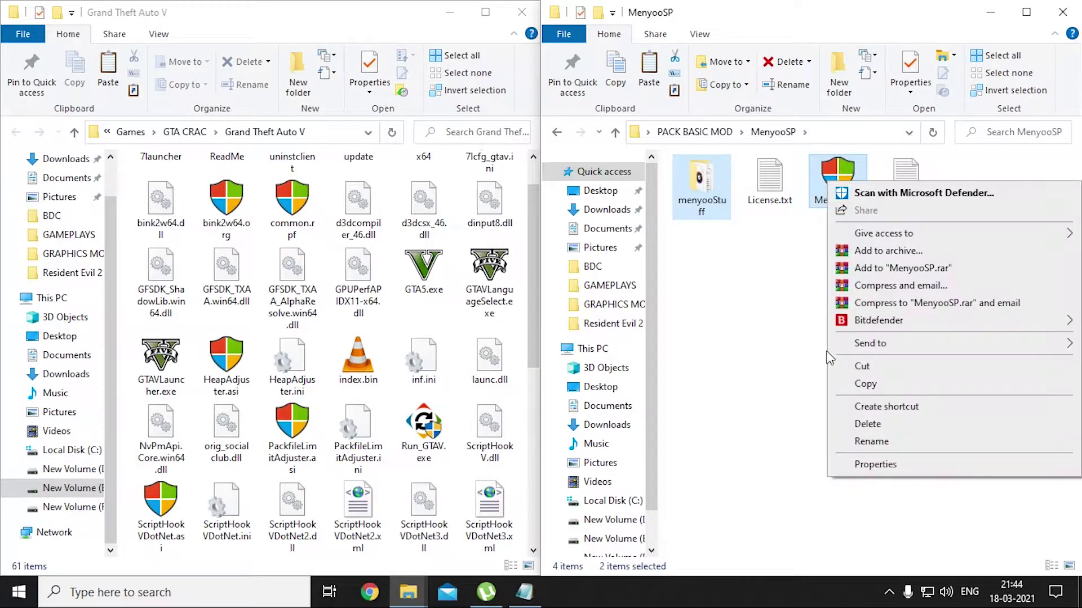
click(862, 379)
click(458, 324)
right_click(455, 318)
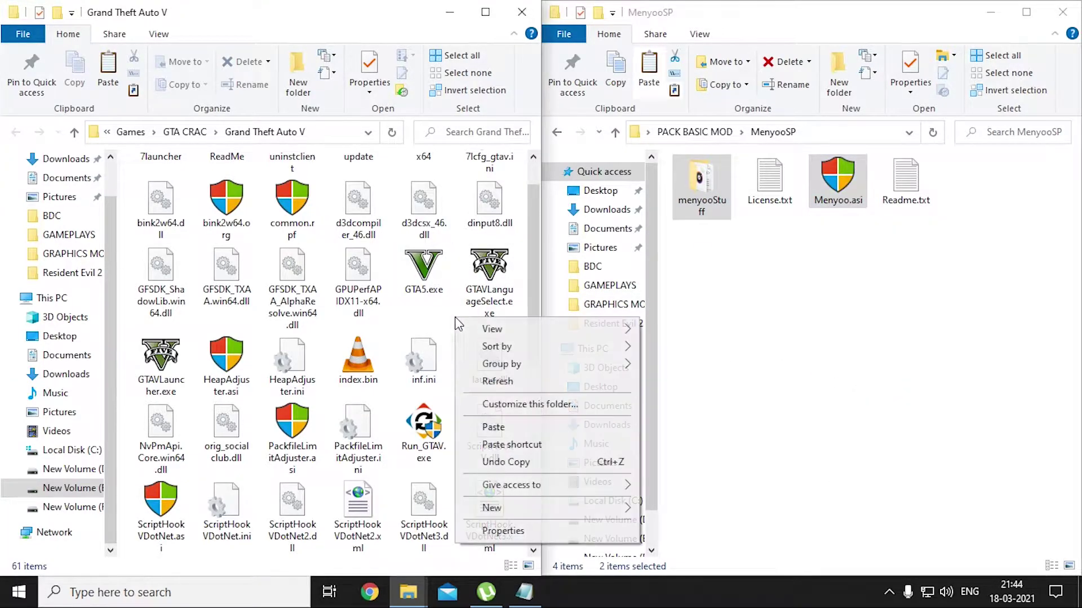
click(496, 425)
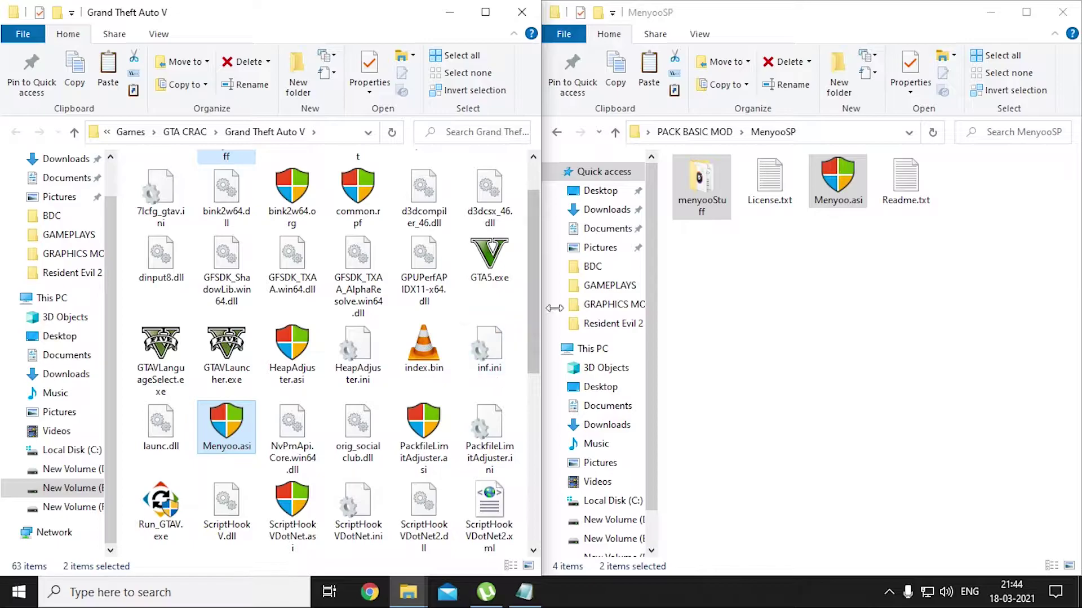
scroll(532, 299, up, 2)
click(455, 369)
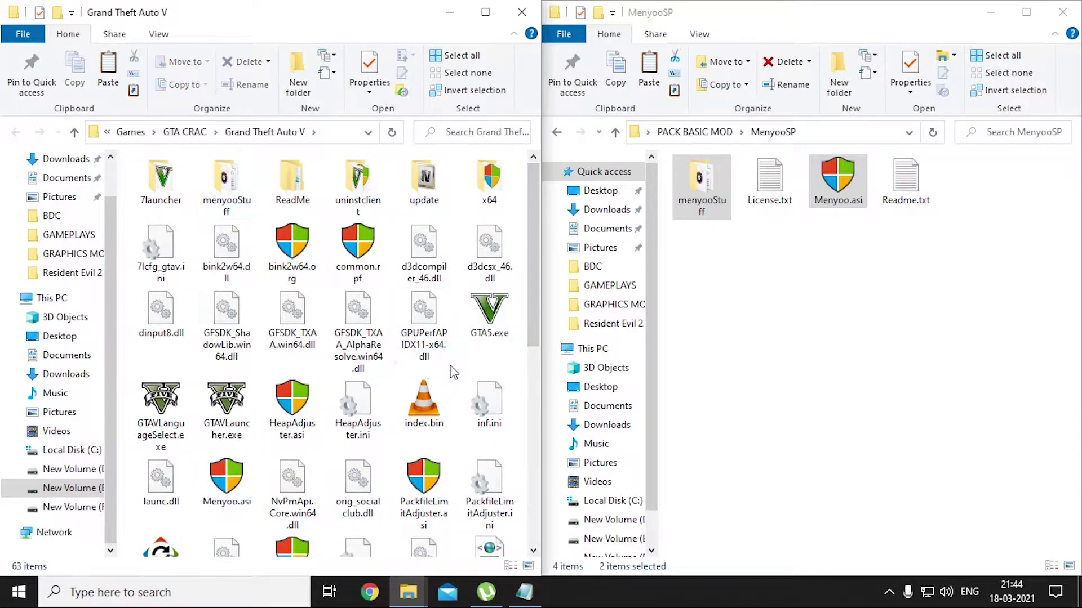
click(715, 232)
Return from MenyooSP to PACK BASIC MOD and check which mod follows in the list
click(615, 132)
click(770, 379)
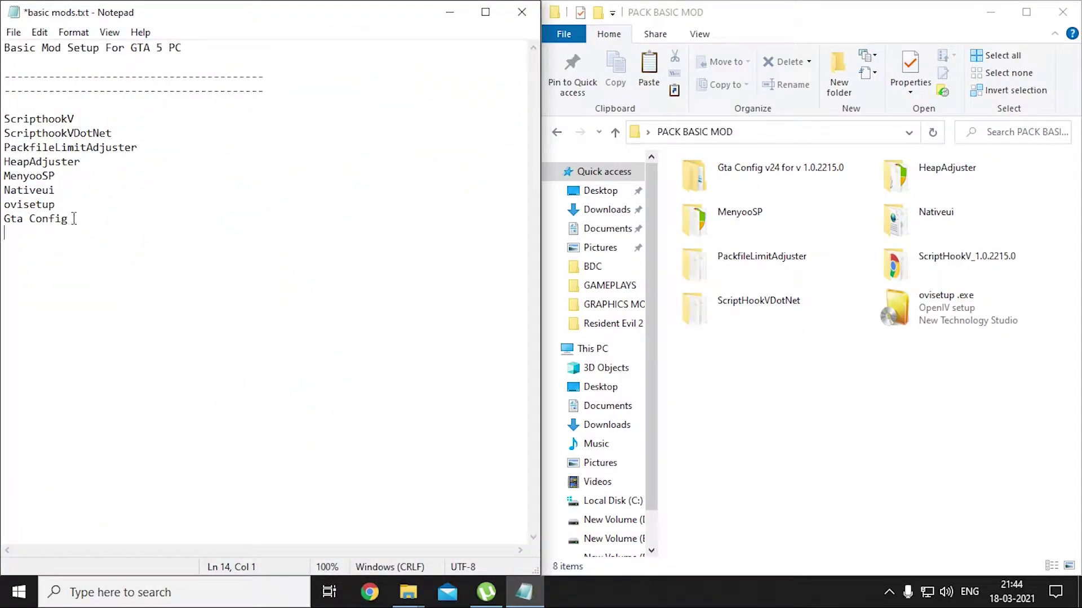
click(449, 11)
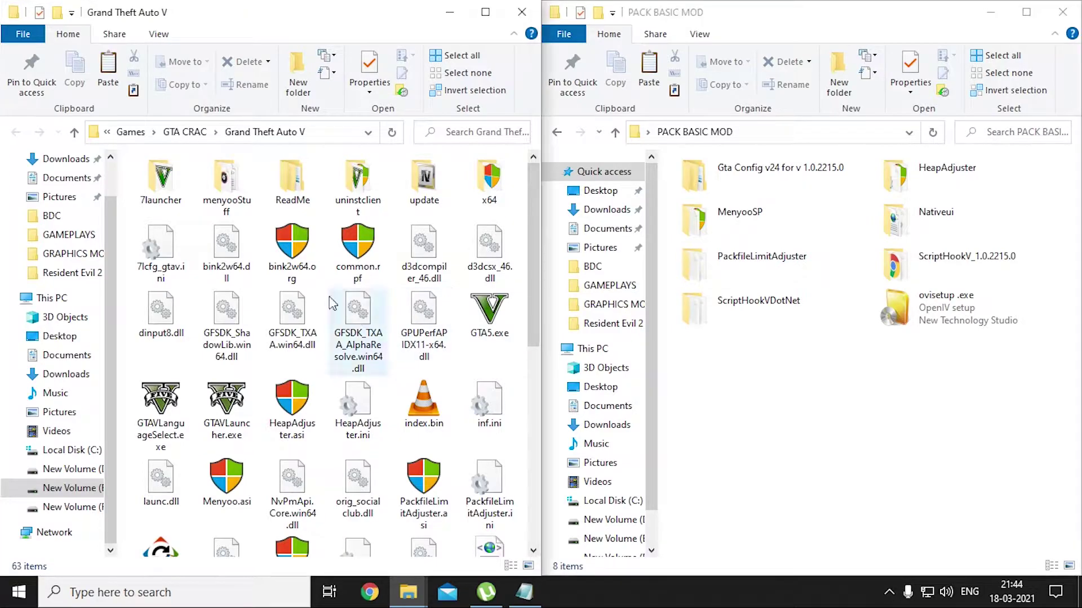
Create a new folder named scripts in the Grand Theft Auto V folder
click(298, 84)
text(scripts)
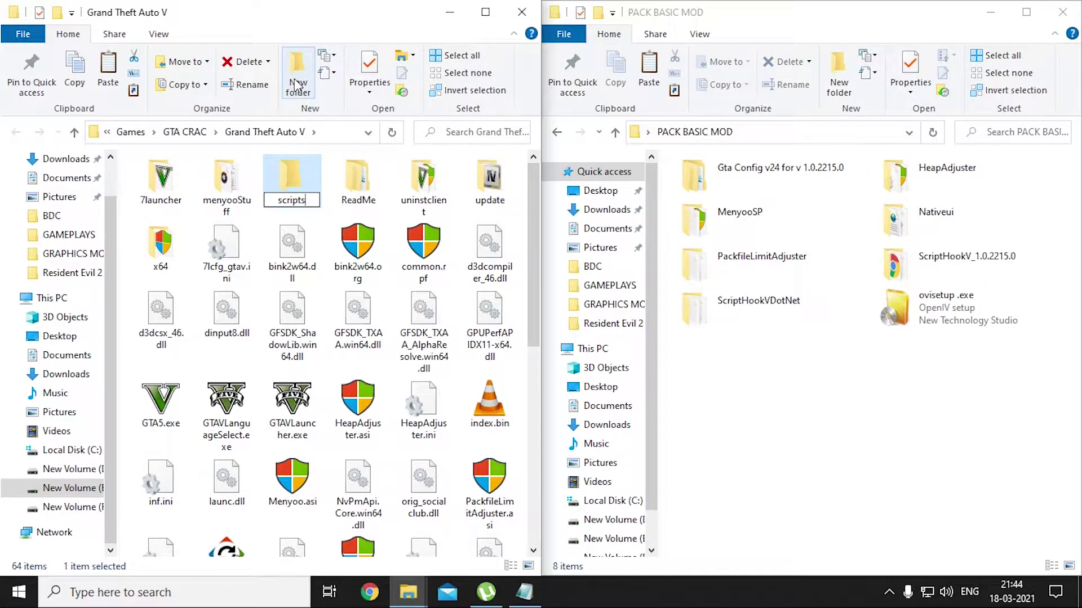
click(328, 228)
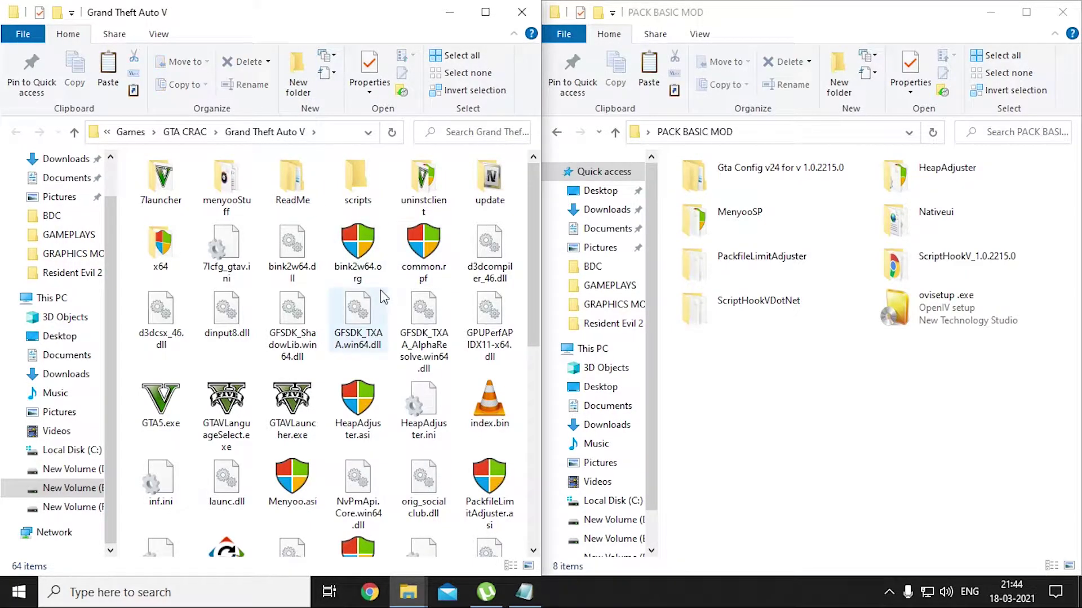
Copy NativeUI.dll and NativeUI.xml from the Nativeui folder into the scripts folder
double_click(896, 222)
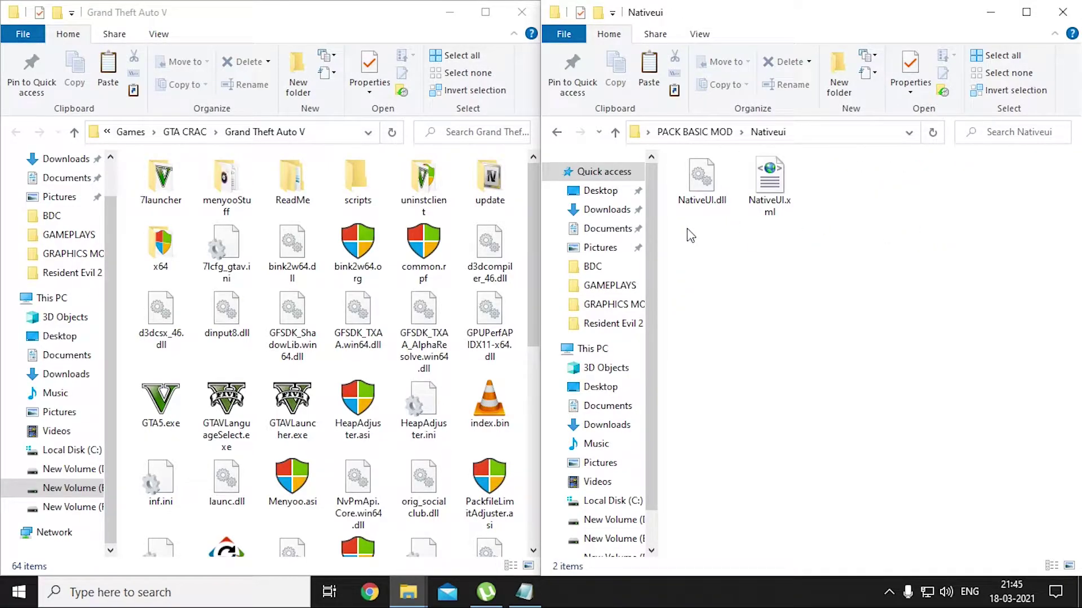
drag(754, 225, 755, 186)
right_click(756, 168)
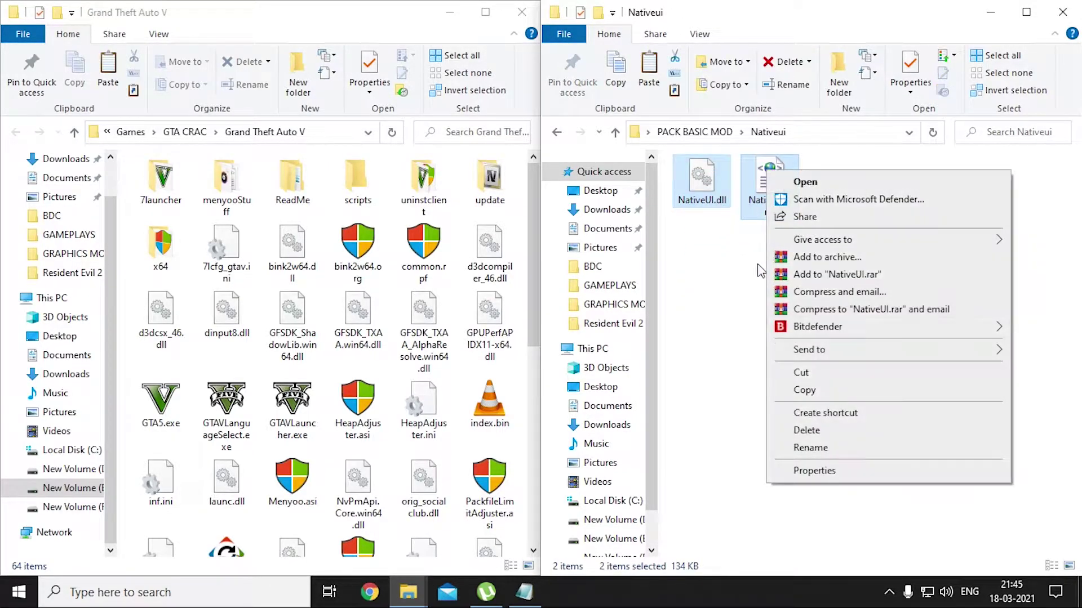
click(806, 389)
double_click(358, 179)
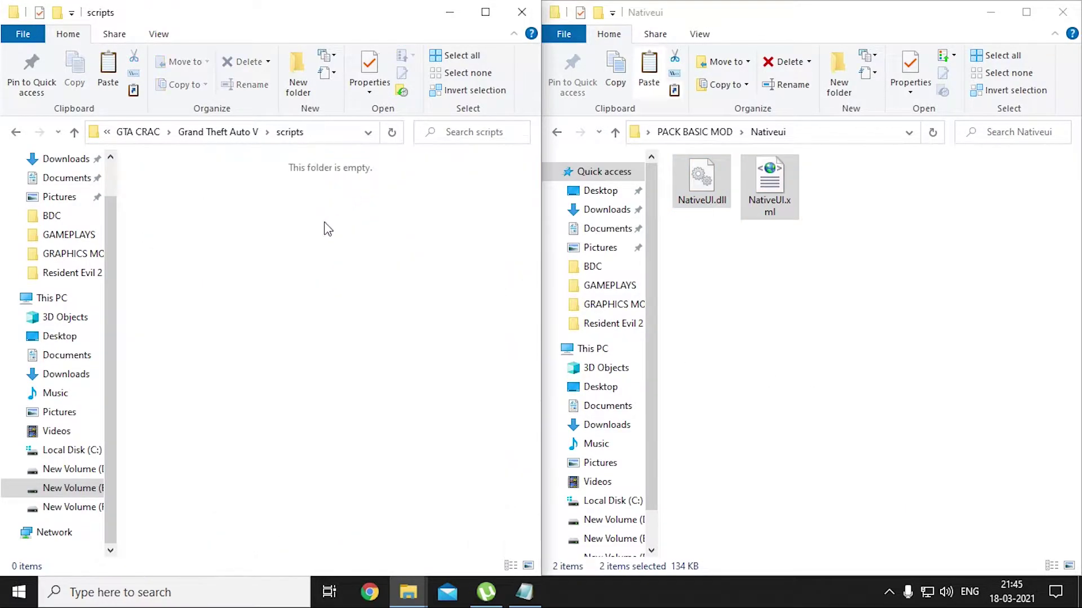
right_click(306, 242)
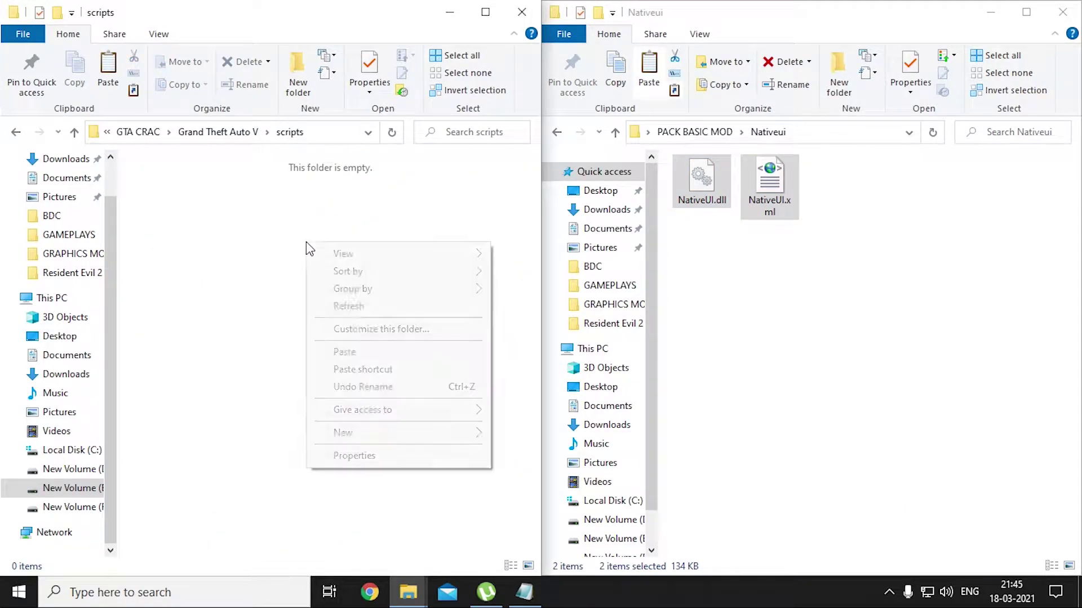
click(350, 353)
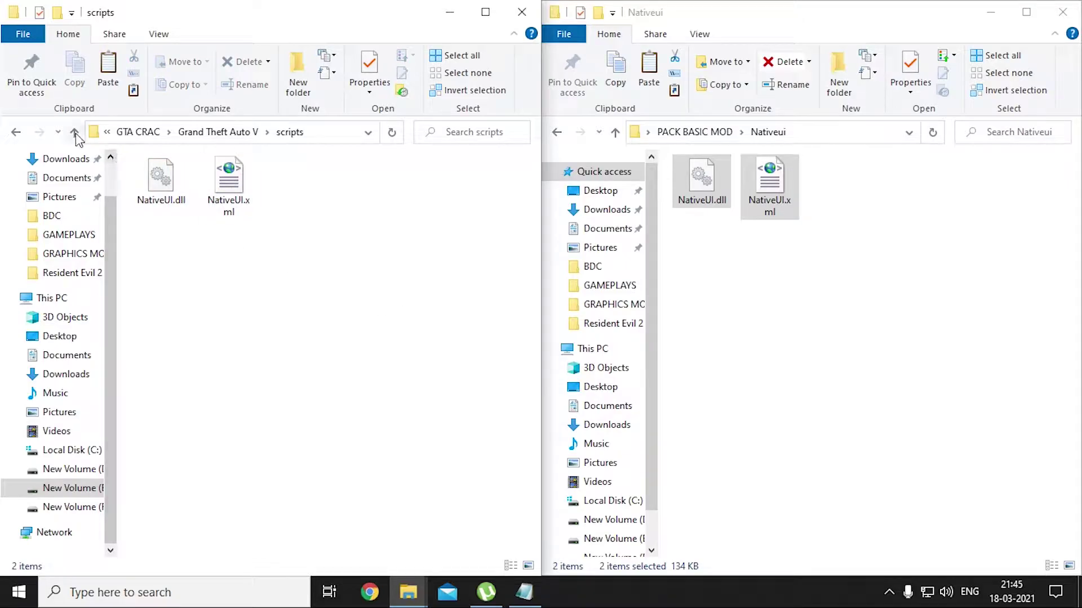
Go back to the Grand Theft Auto V folder and to PACK BASIC MOD, and check the mod list for the next entry
click(74, 131)
click(317, 223)
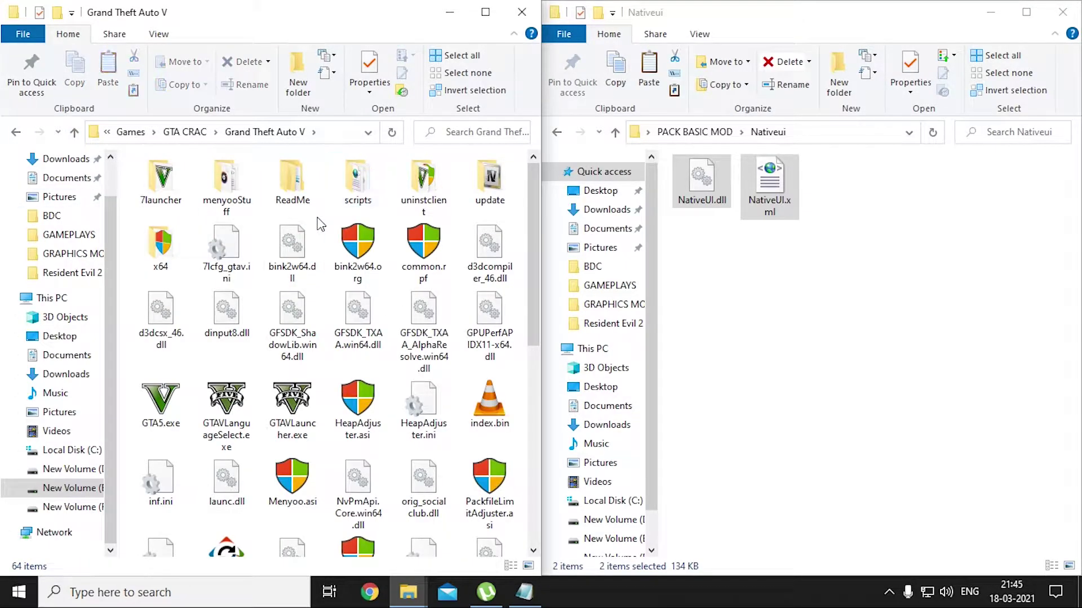
click(773, 299)
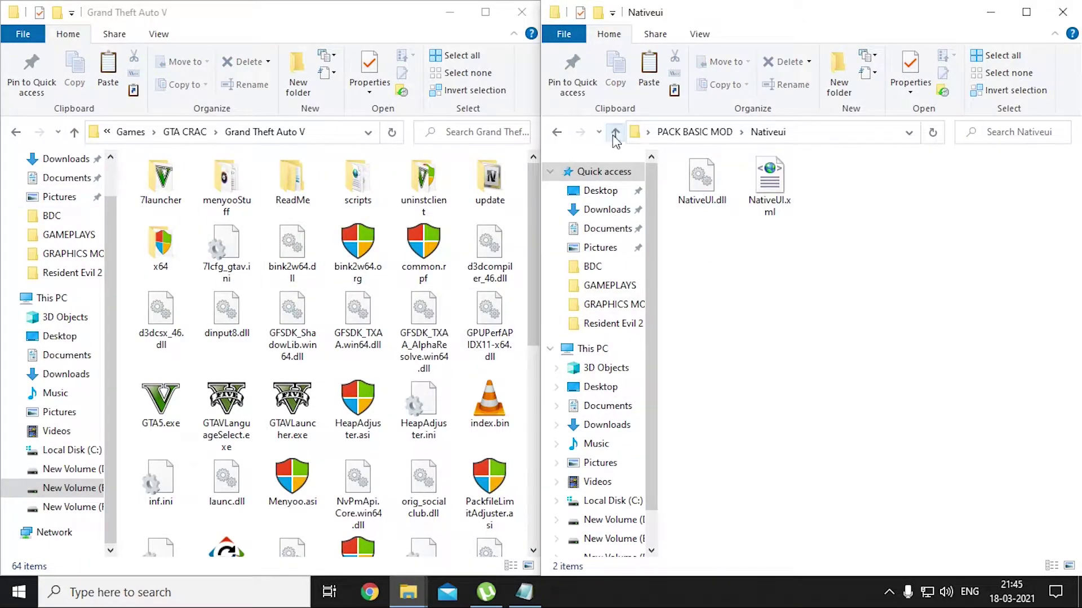
click(615, 133)
click(815, 382)
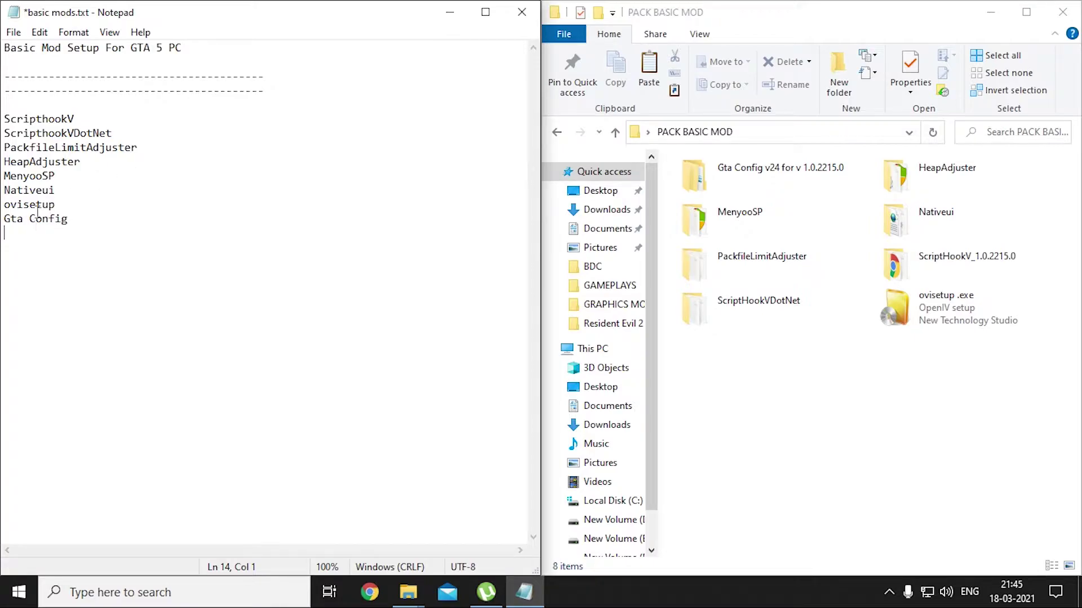
click(458, 15)
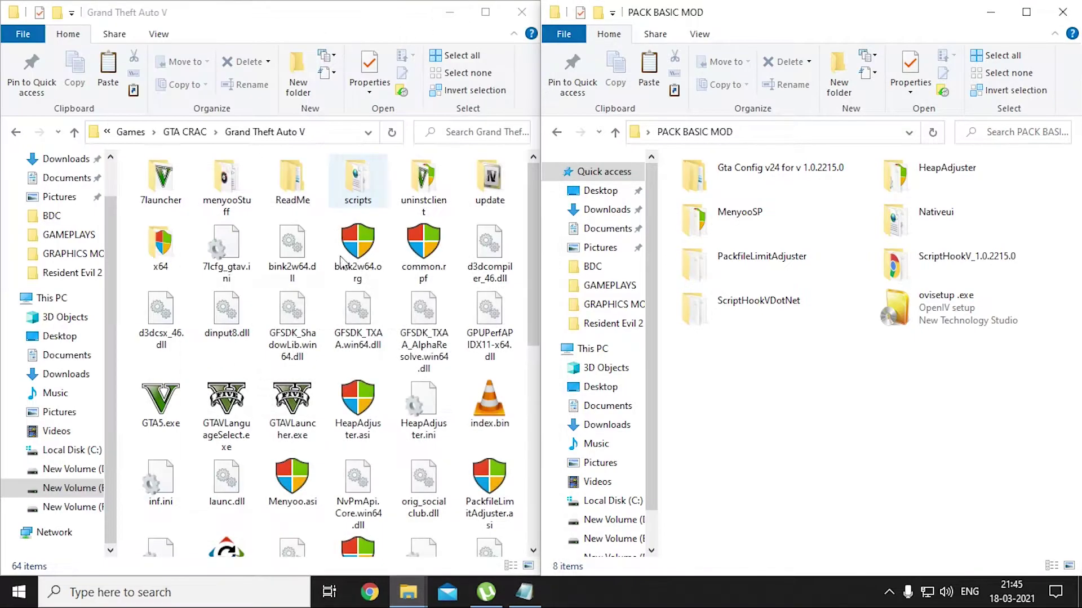
Run ovisetup .exe and install OpenIV on this computer in English, accepting the license terms, with a desktop icon
double_click(897, 304)
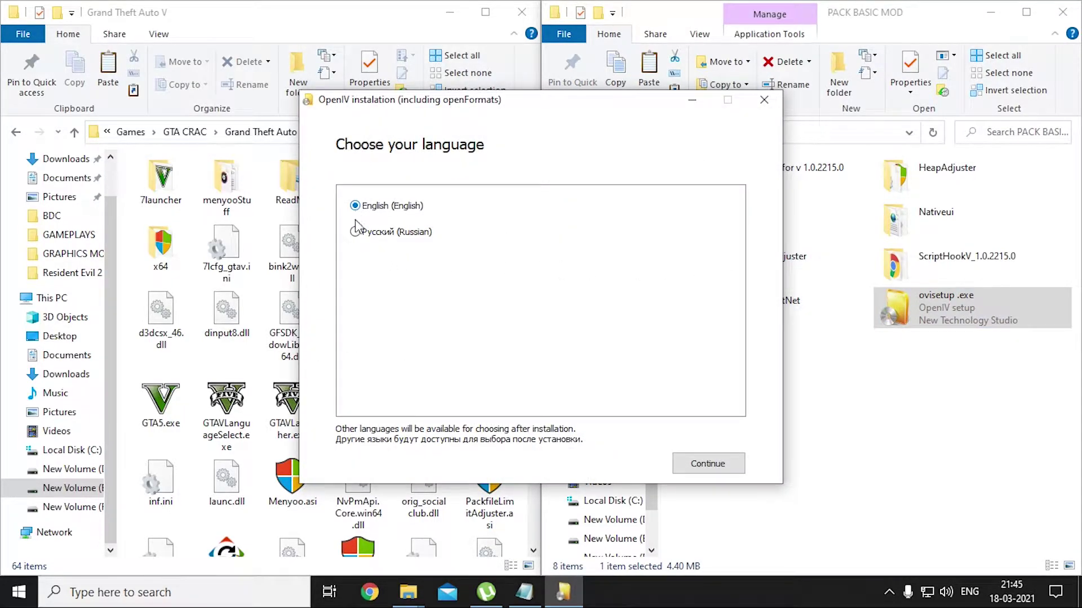
click(693, 463)
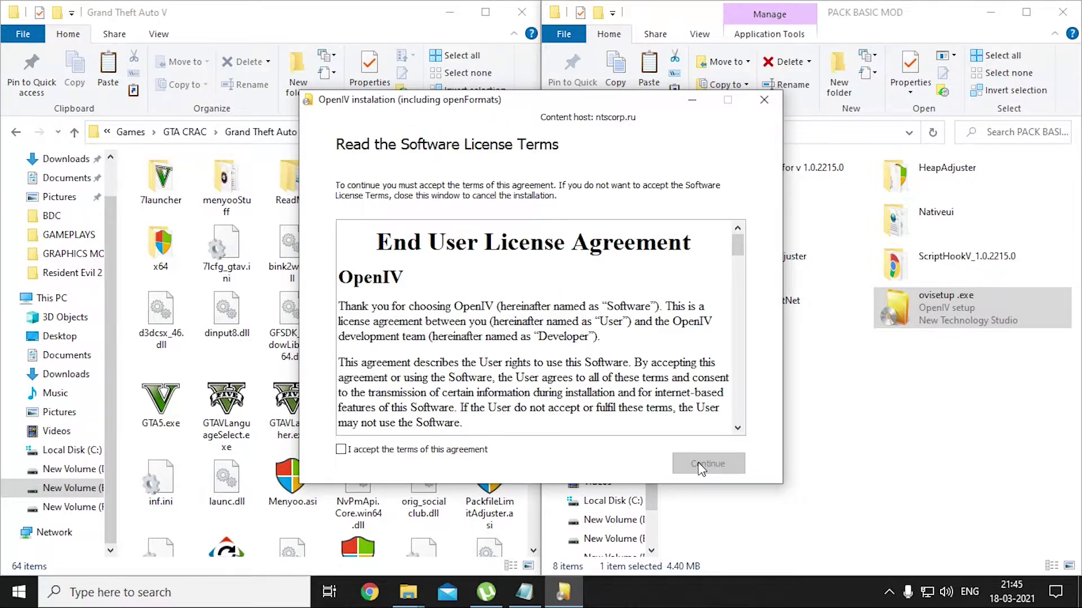
click(392, 450)
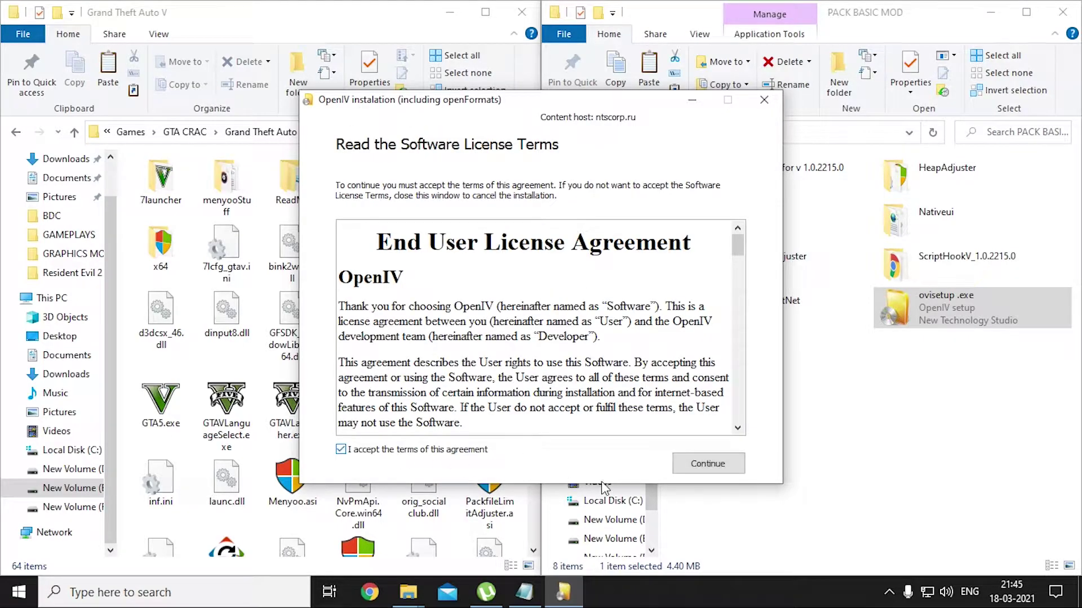
click(708, 466)
click(708, 466)
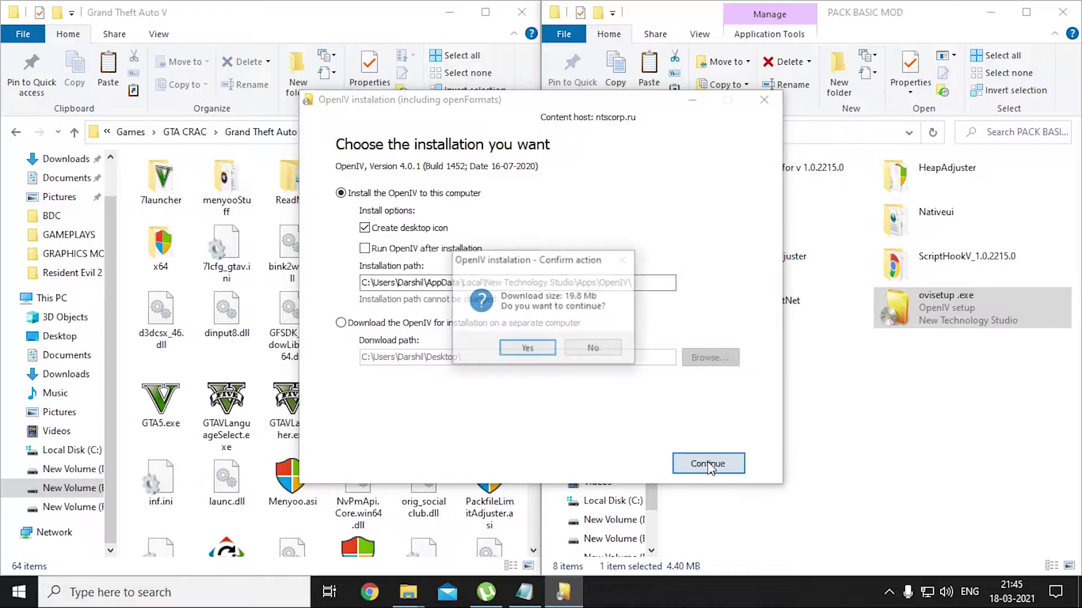
click(514, 352)
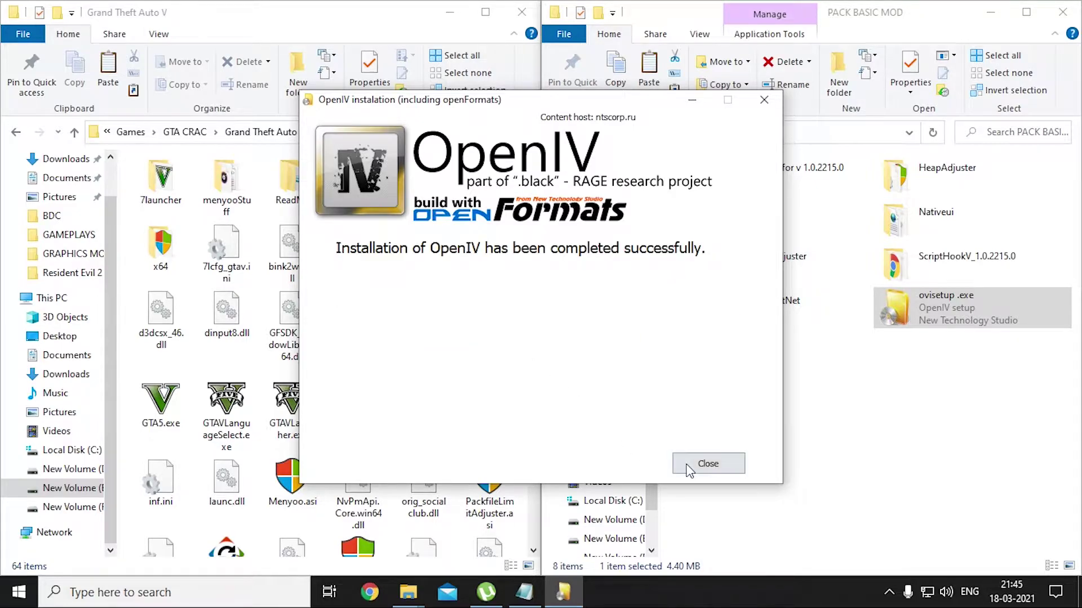
Close the finished OpenIV installer and open the Stock Traffic (Means Gta base) folder inside Gta Config v24 for v 1.0.2215.0
click(688, 470)
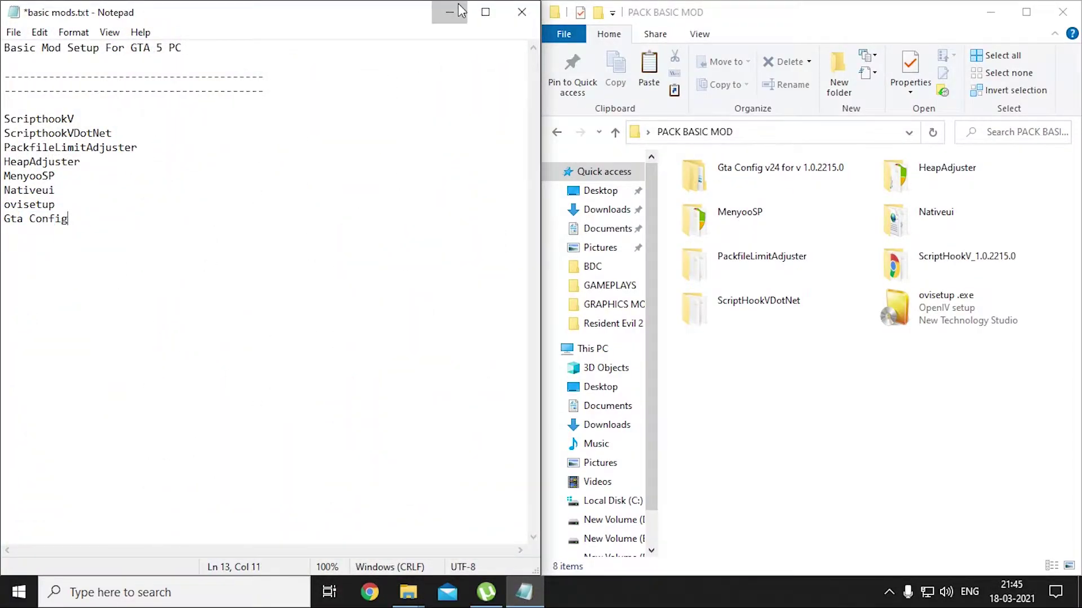
click(450, 12)
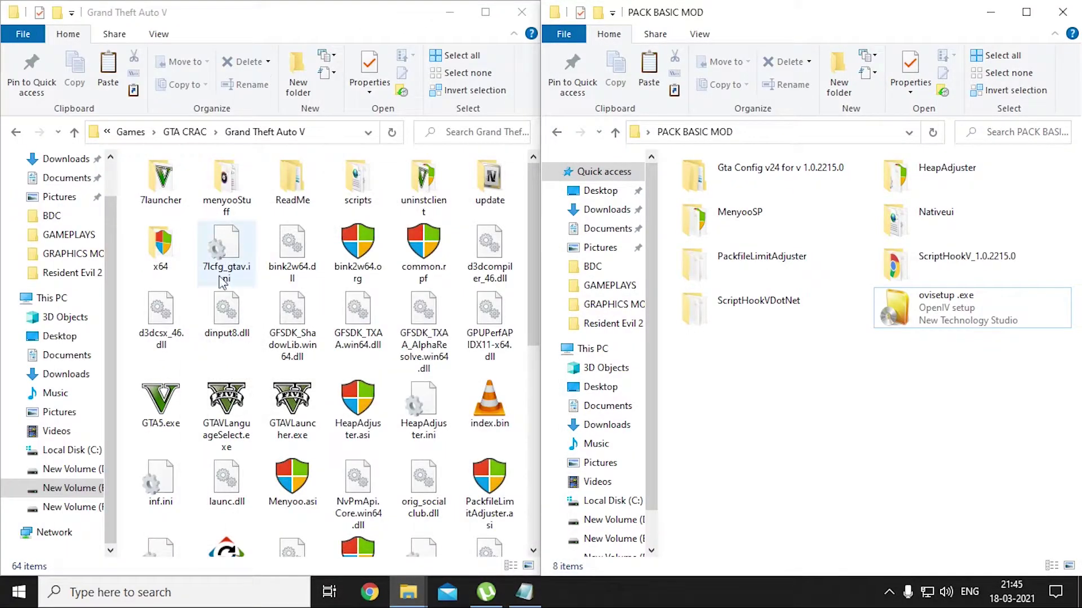
double_click(711, 170)
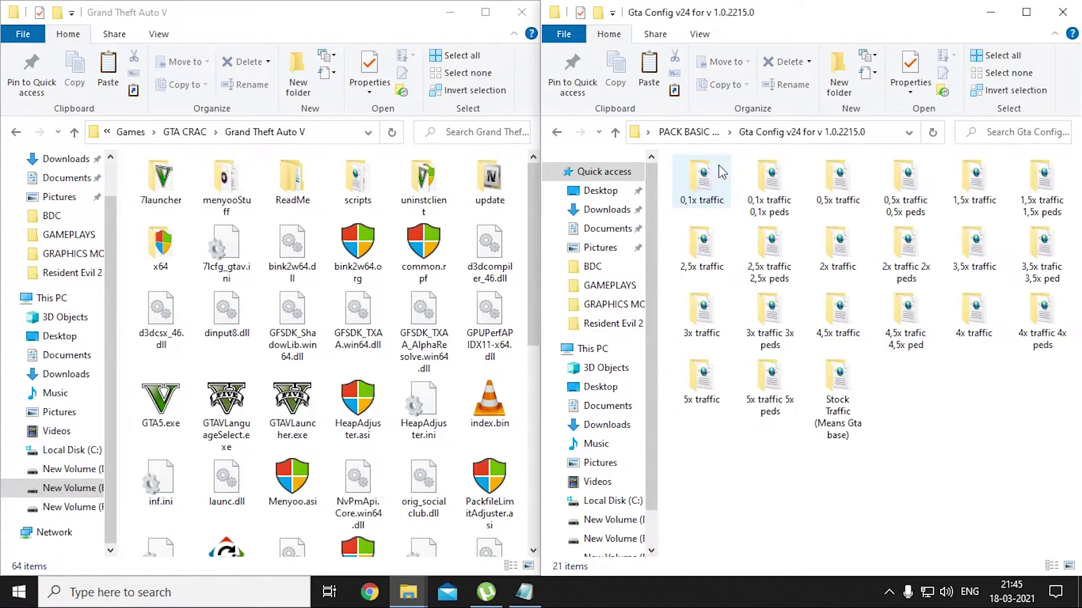
double_click(836, 417)
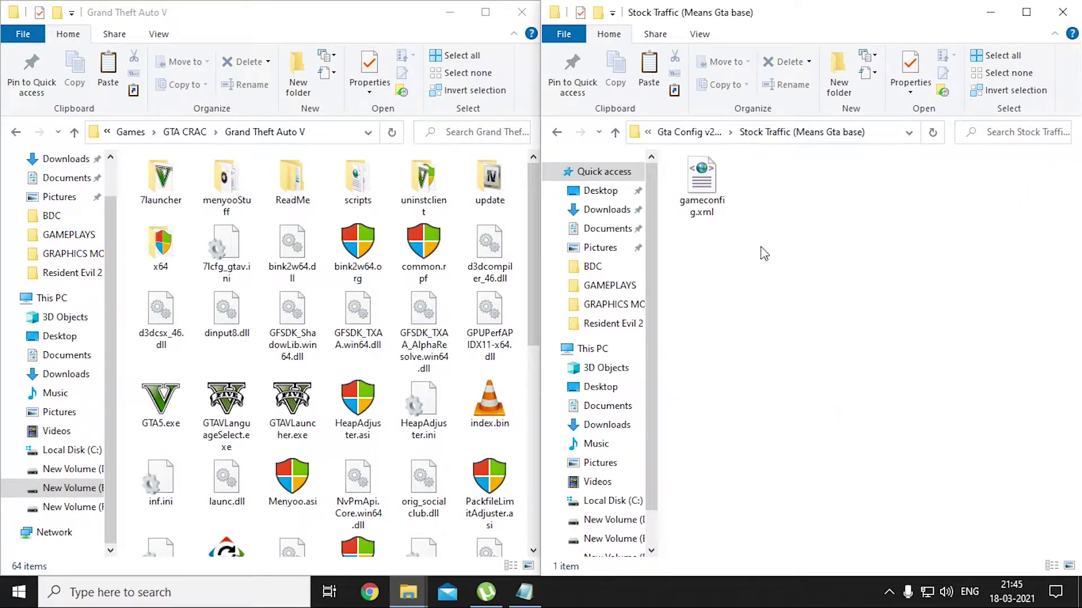
Launch OpenIV from the desktop for Grand Theft Auto V on Windows and start browsing for the game folder
click(450, 12)
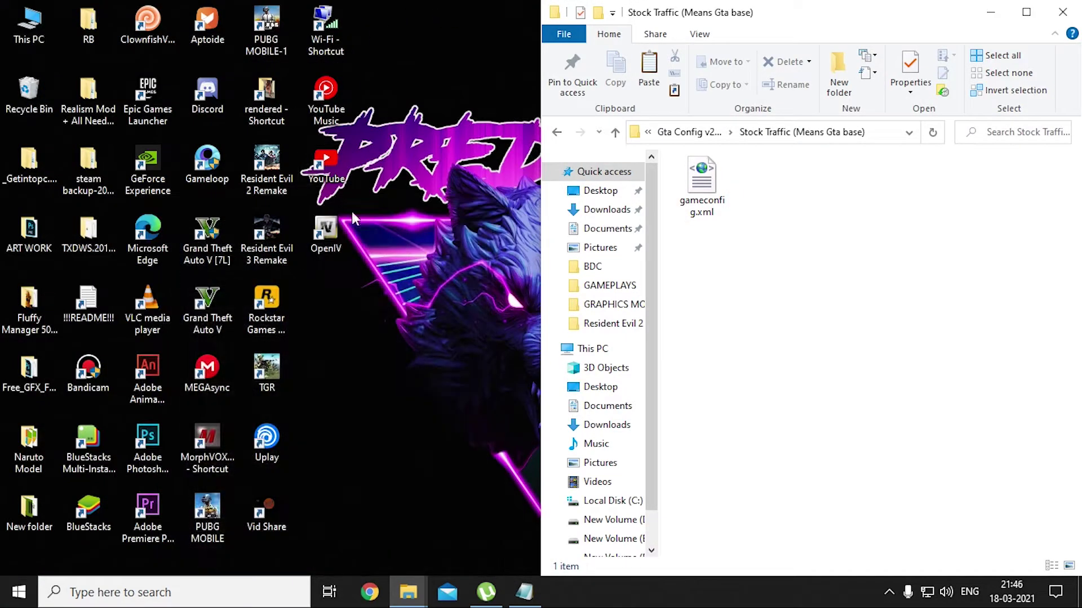
click(333, 241)
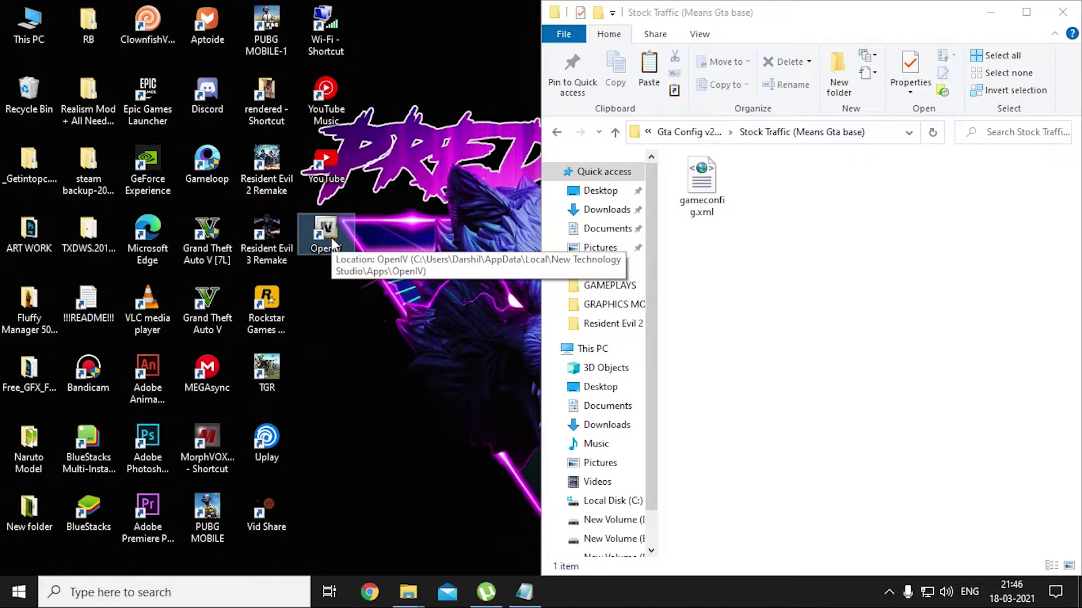
double_click(327, 234)
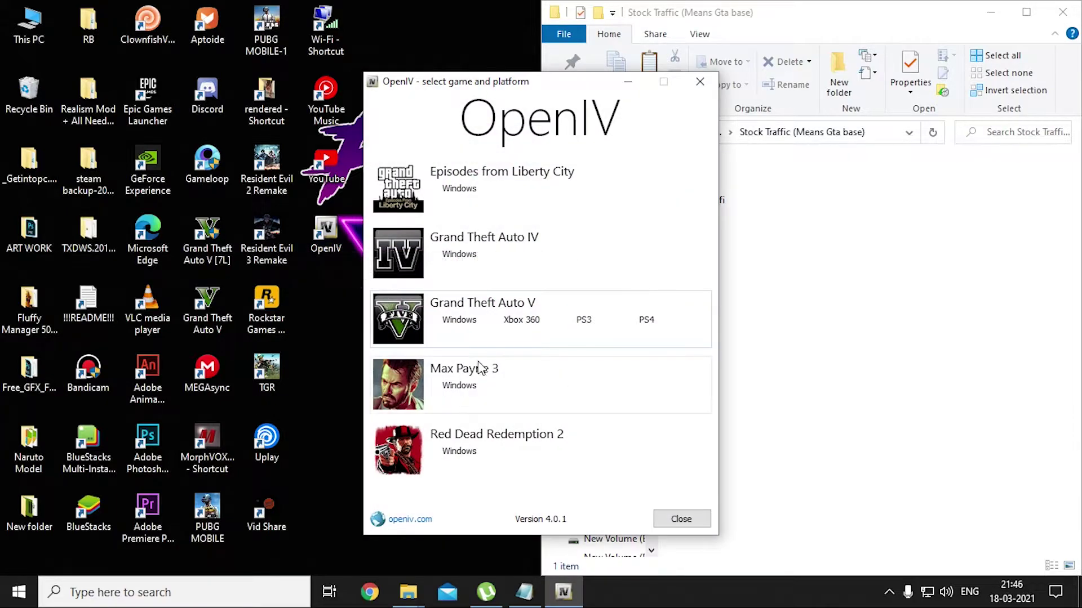
click(462, 326)
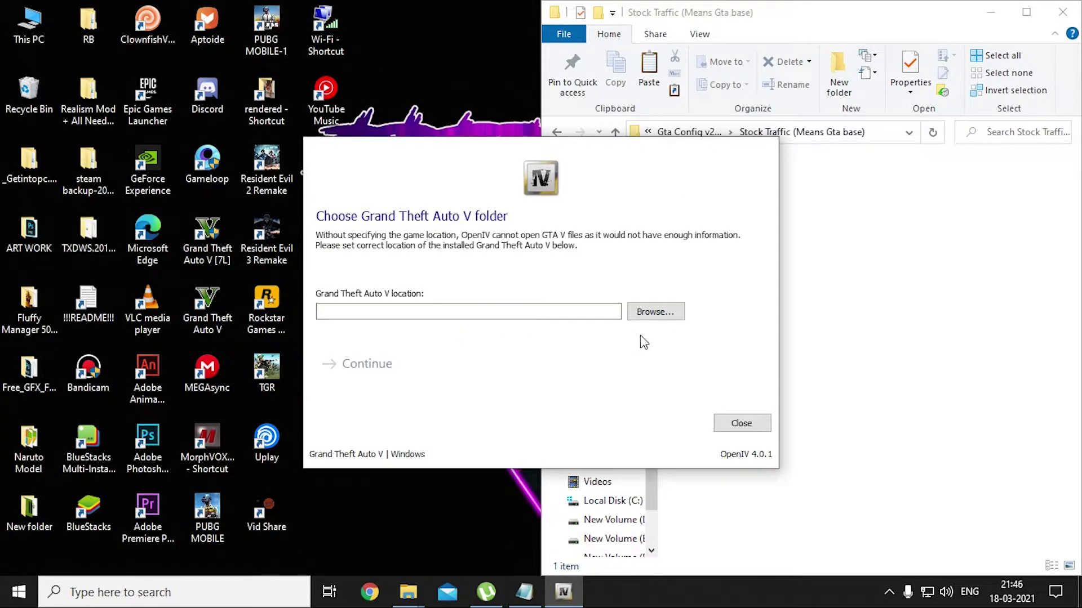
click(659, 314)
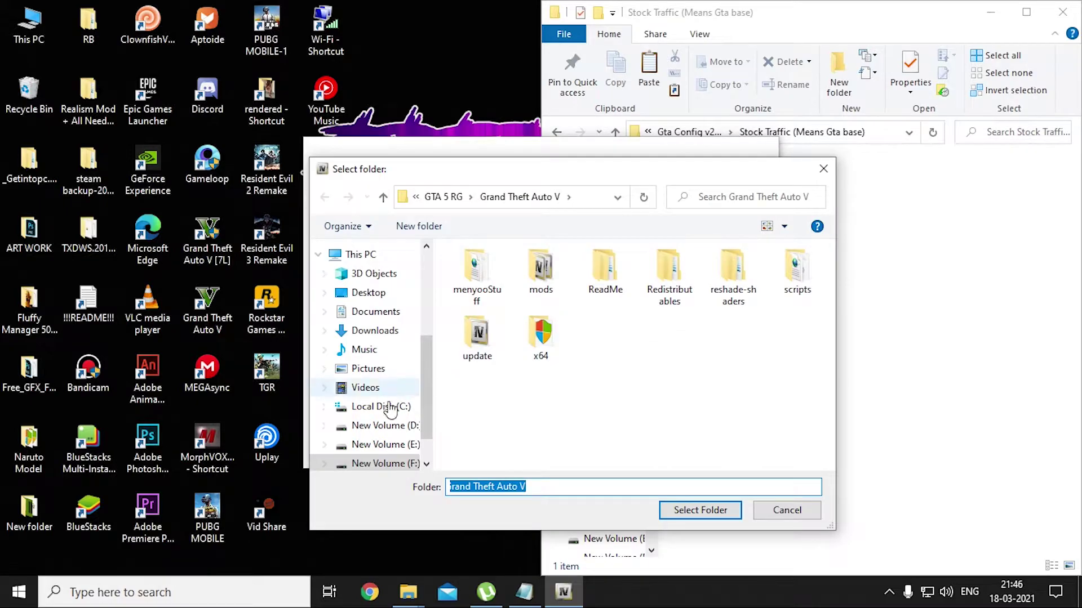
click(380, 445)
click(383, 463)
click(499, 272)
double_click(500, 272)
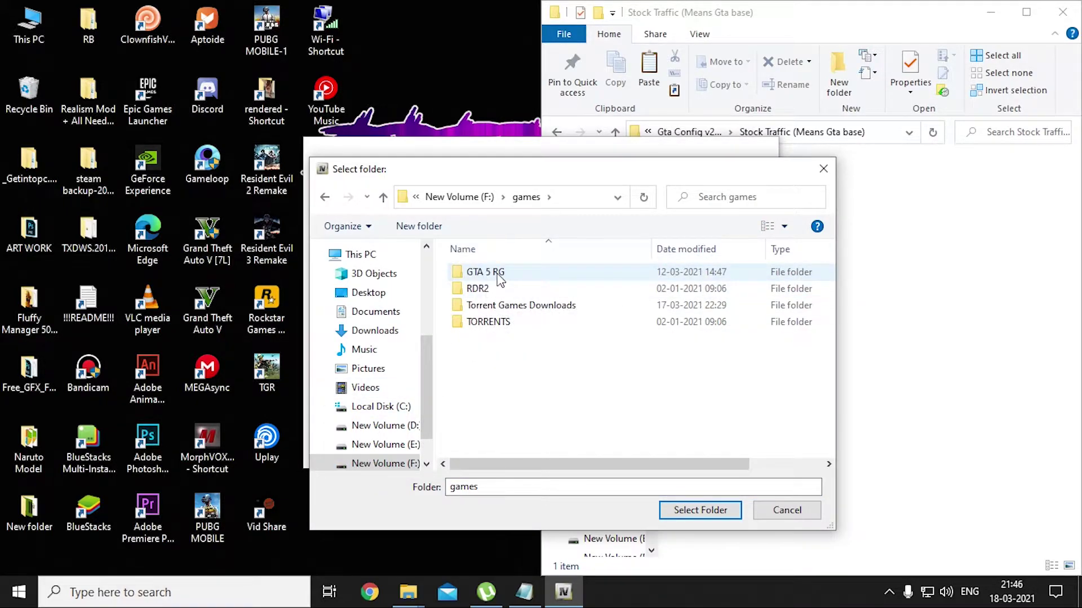
Set the game location to E:\Games\GTA CRAC\Grand Theft Auto V and continue past the backup reminder to load the game files
click(384, 444)
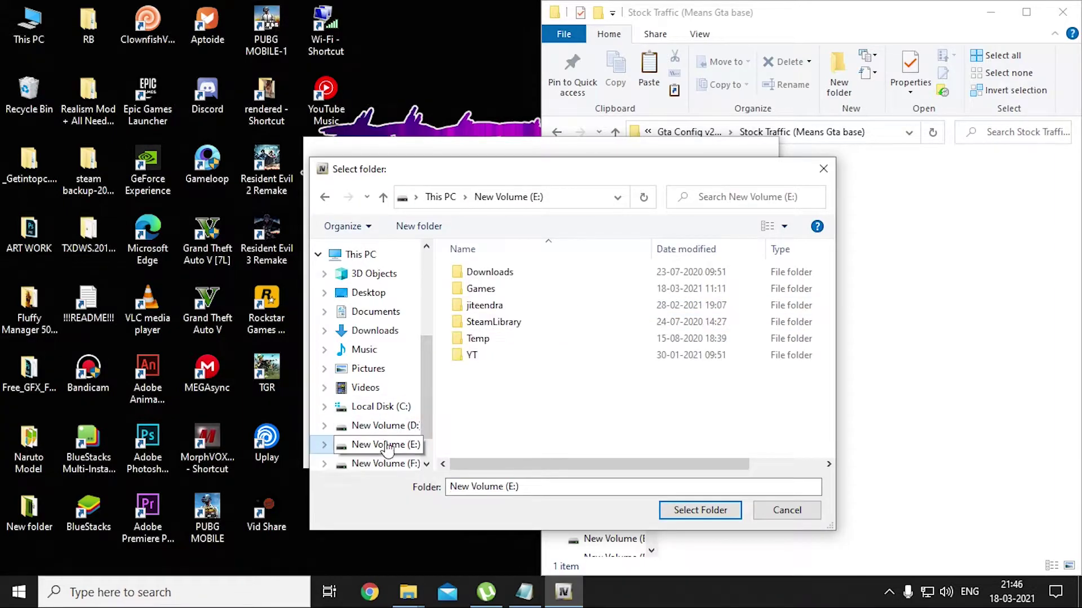
click(480, 289)
double_click(481, 288)
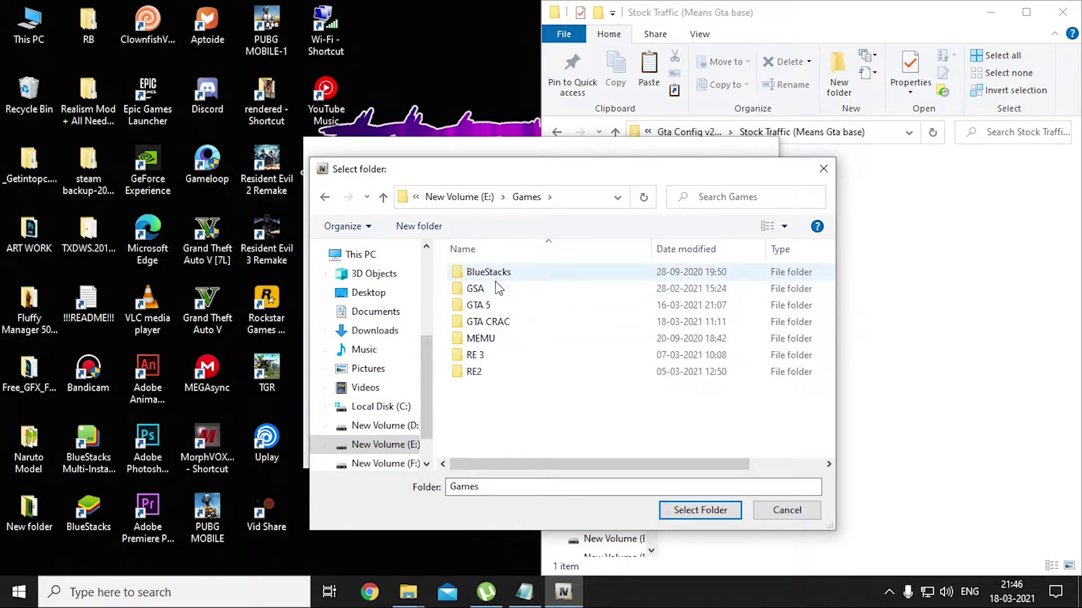
double_click(488, 322)
double_click(484, 273)
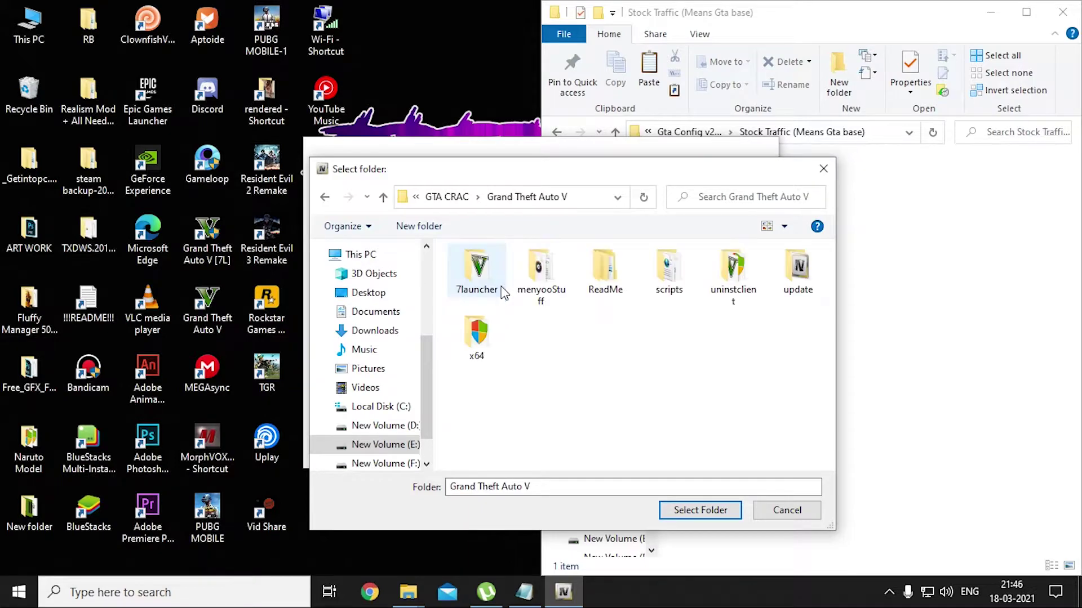
click(692, 509)
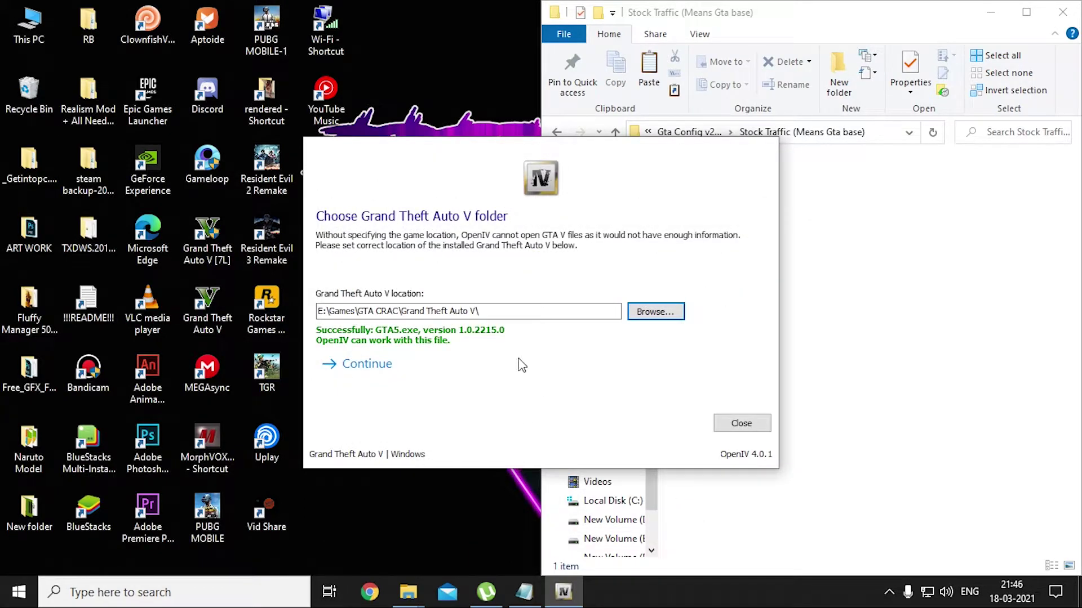
click(345, 371)
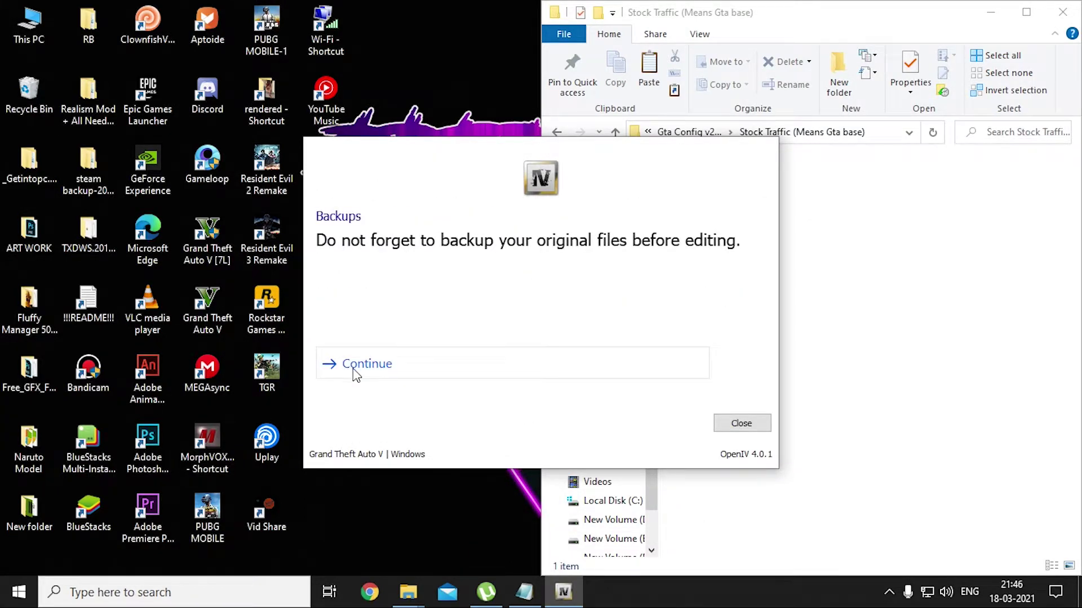
click(356, 376)
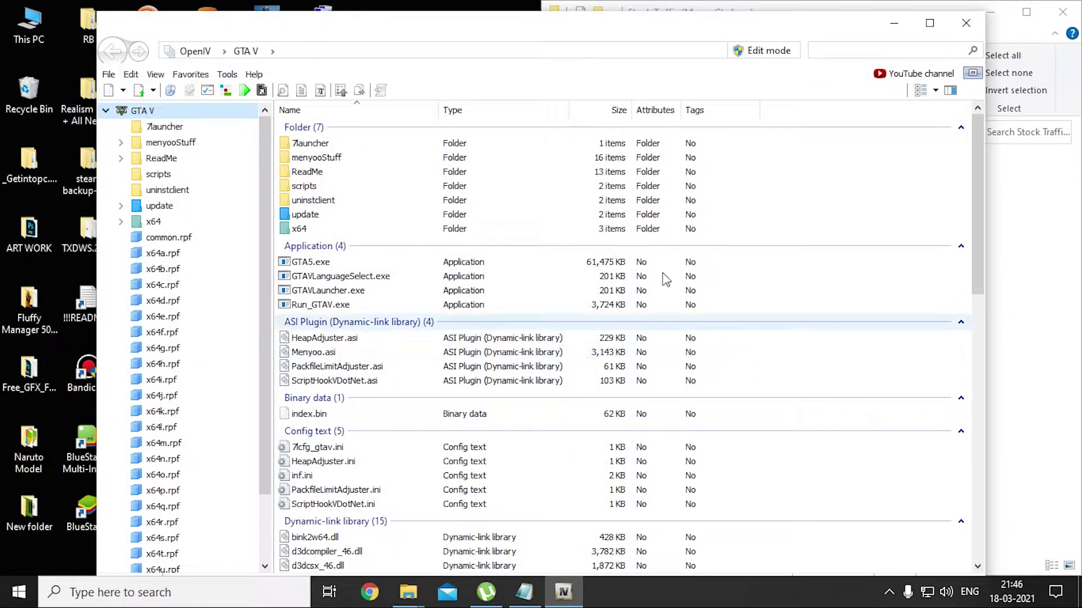
Turn on edit mode in OpenIV and place its window side by side with the Stock Traffic folder
click(755, 52)
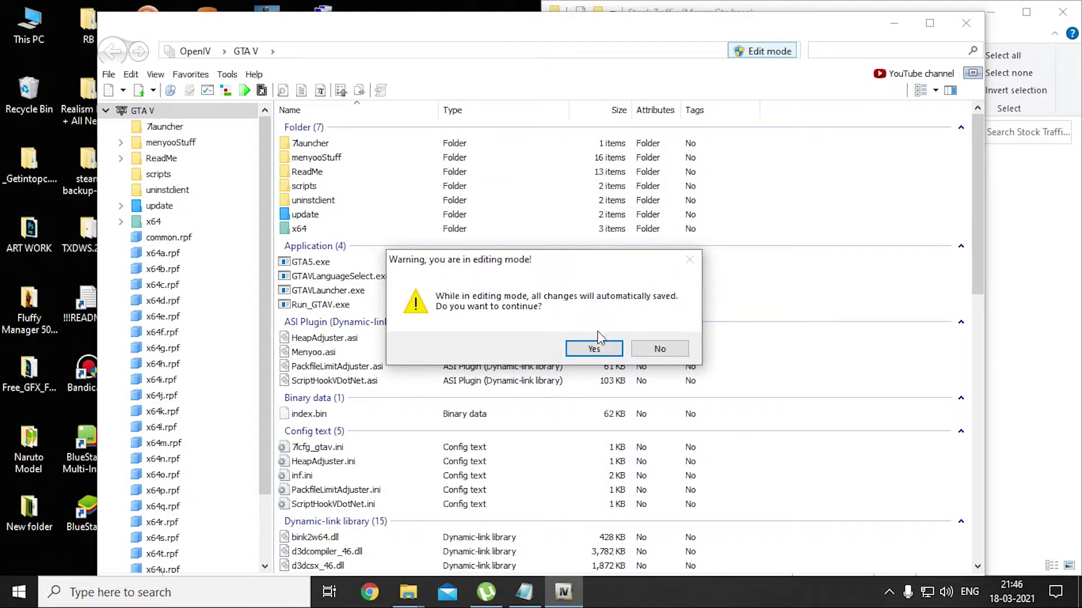
click(596, 346)
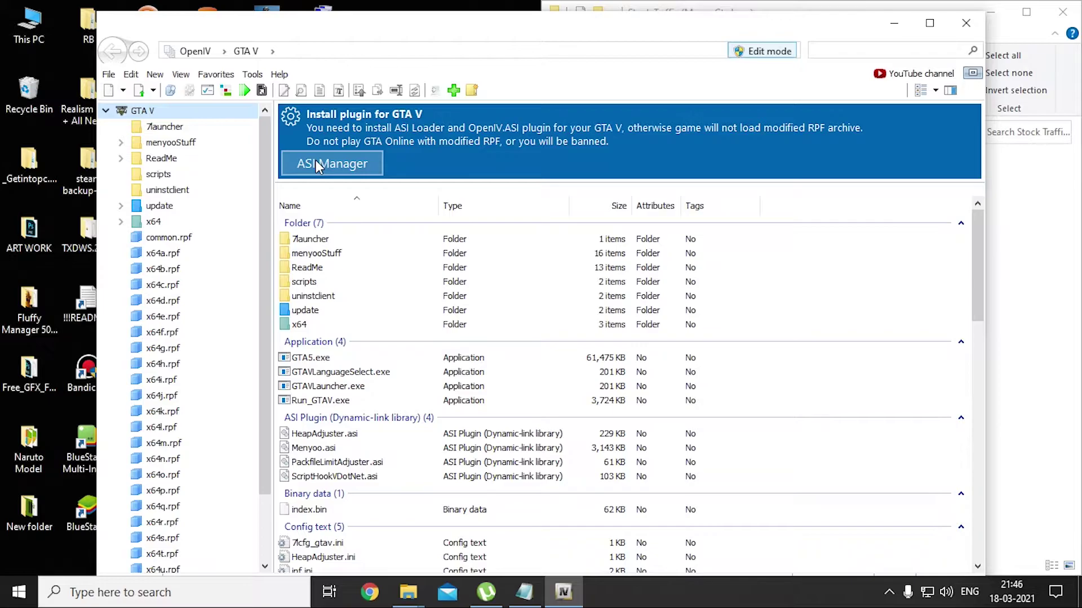
drag(442, 29, 1, 37)
Install the OpenIV.ASI plugin with a "mods" folder and the openCamera plugin through the ASI Manager
click(239, 169)
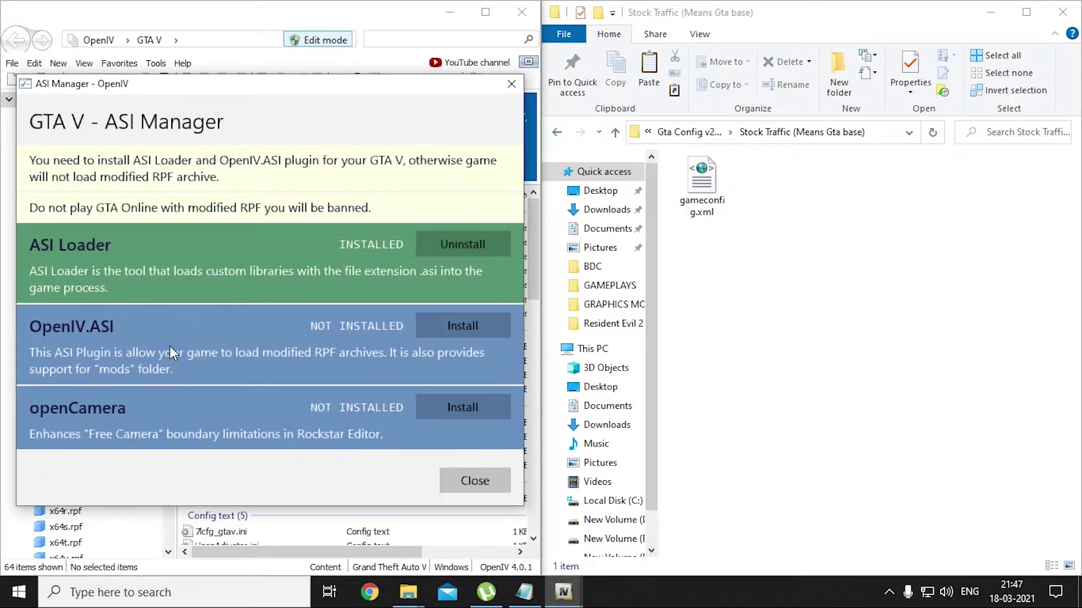
click(462, 327)
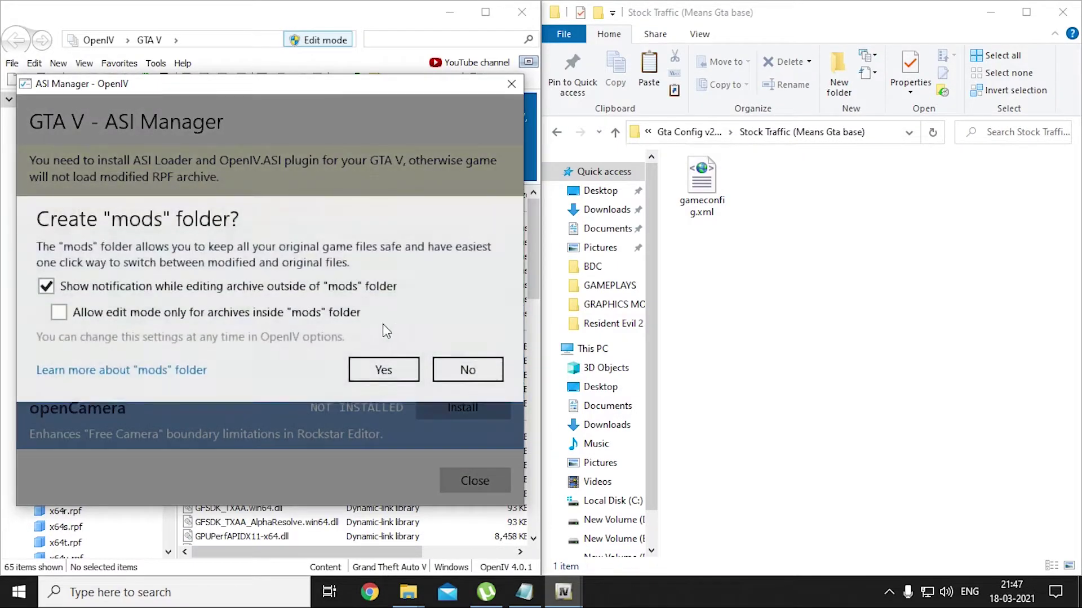
click(369, 375)
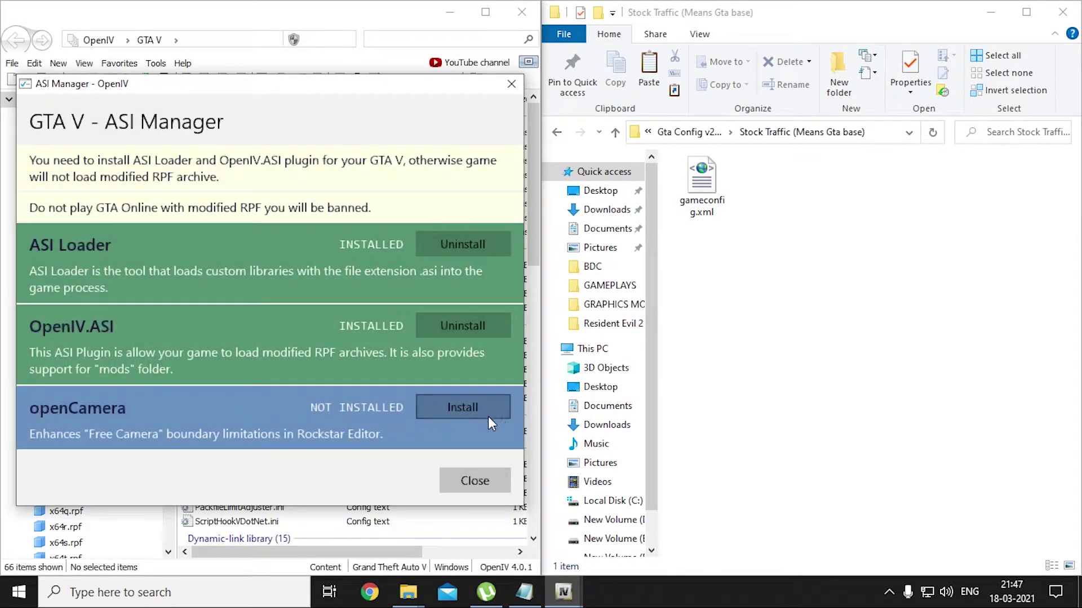
click(502, 410)
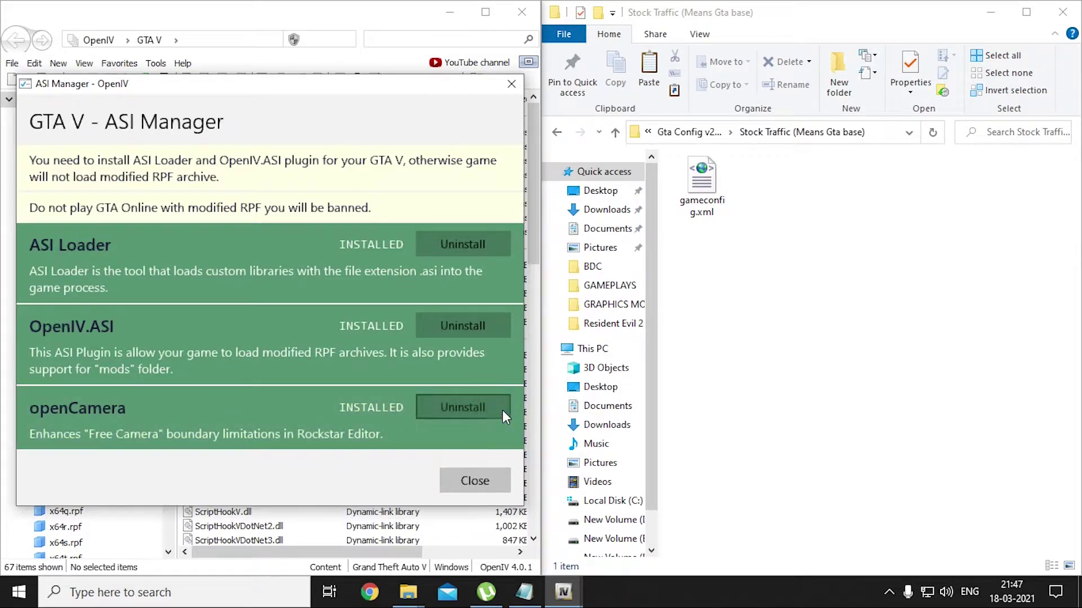
click(485, 478)
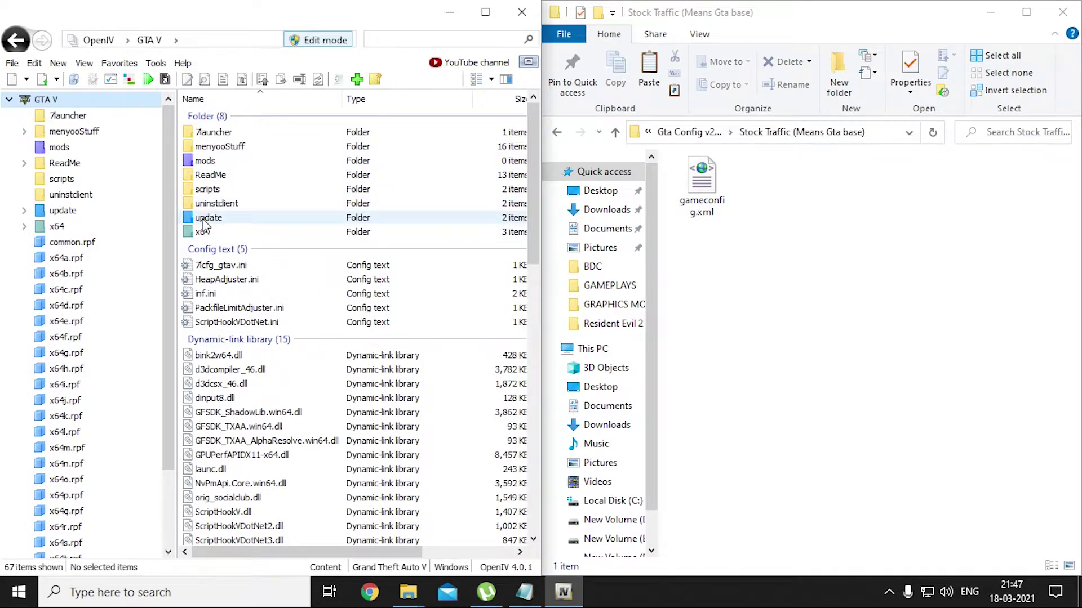
Browse to update\update.rpf\common\data and copy the update.rpf archive to the "mods" folder
double_click(204, 219)
double_click(228, 166)
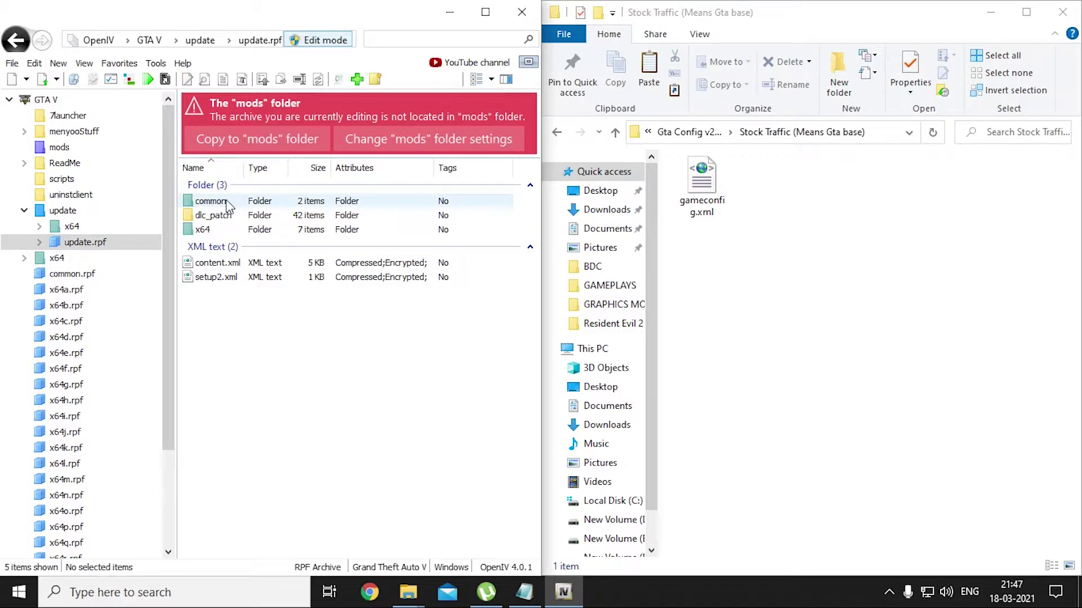
double_click(214, 201)
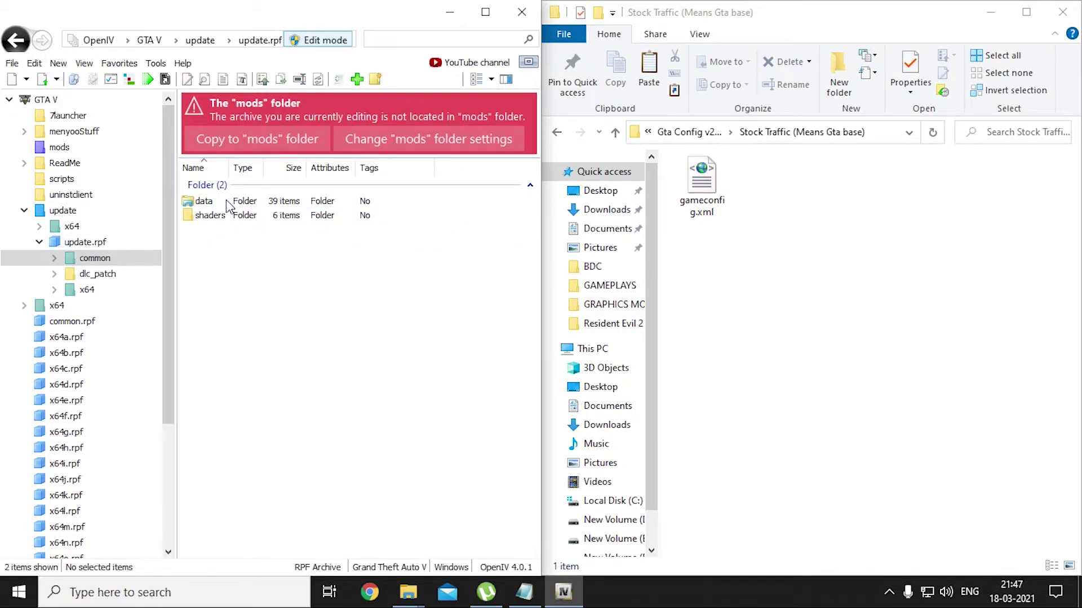
double_click(226, 201)
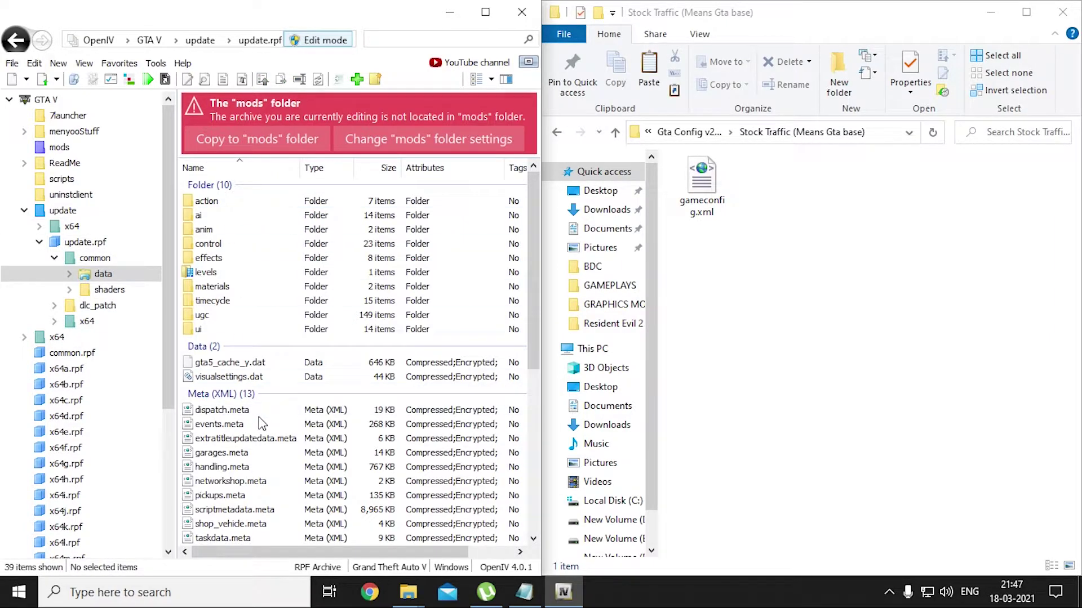
drag(532, 260, 530, 381)
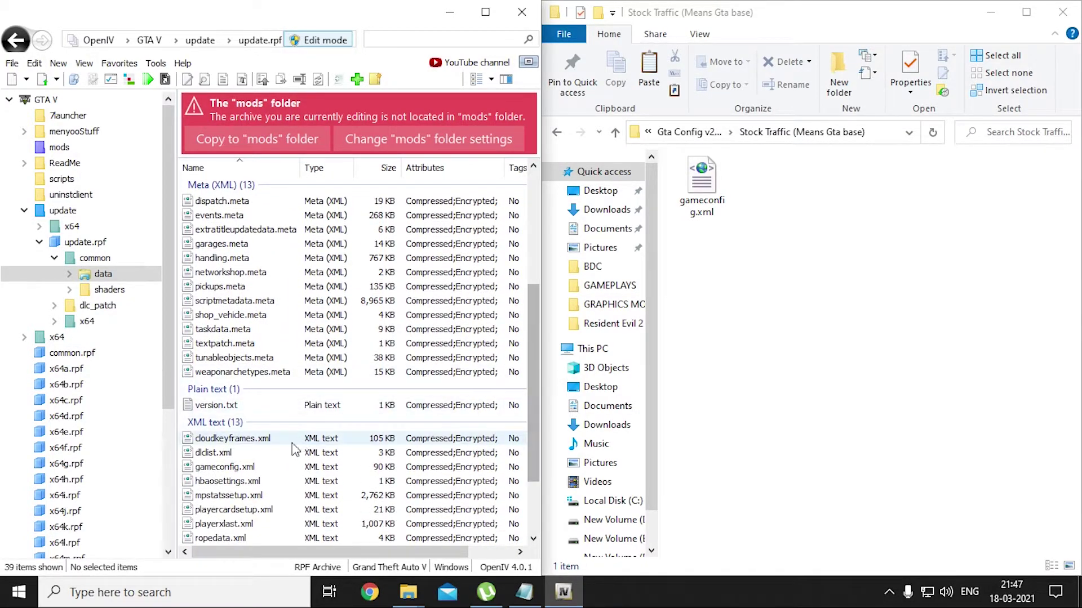
click(259, 141)
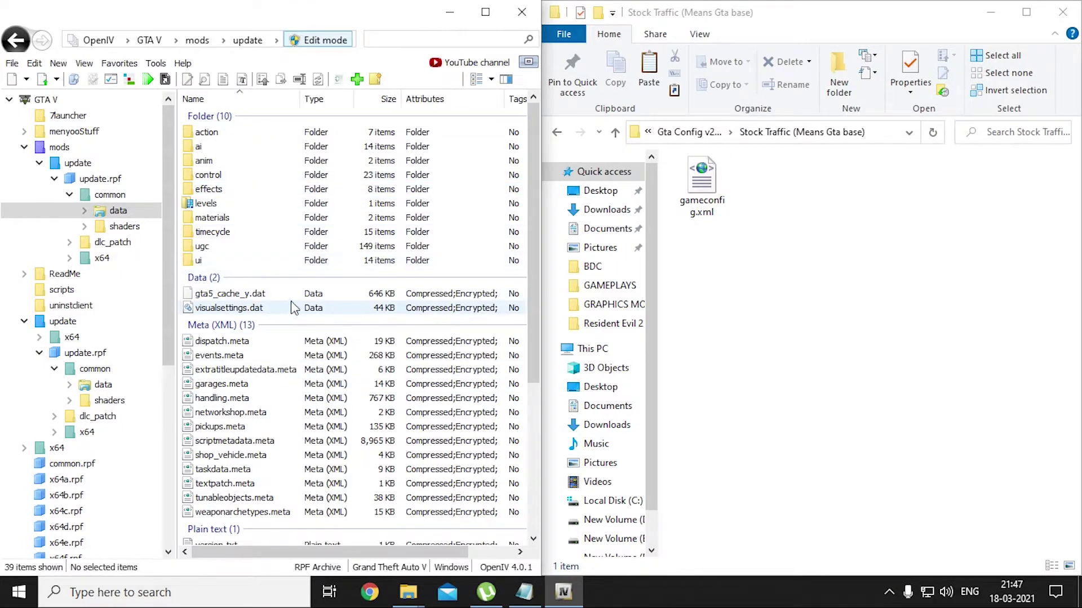
Add gameconfig.xml from the Stock Traffic folder to mods\update\update.rpf\common\data and close OpenIV
drag(726, 209, 356, 352)
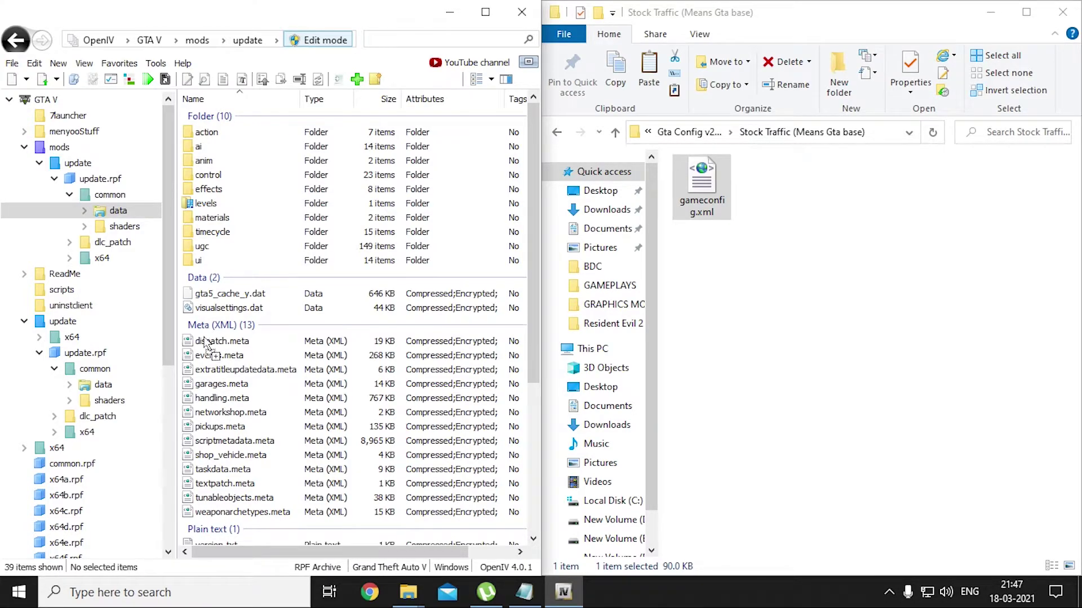
drag(222, 526, 429, 130)
click(522, 13)
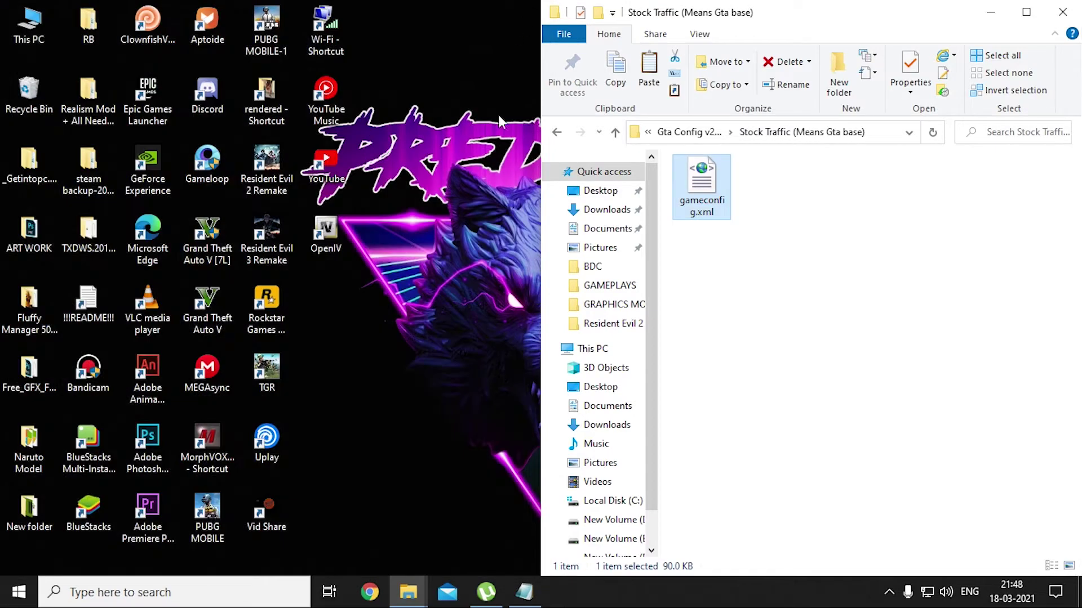
Return to the PACK BASIC MOD folder and bring back the basic mods.txt list
click(768, 221)
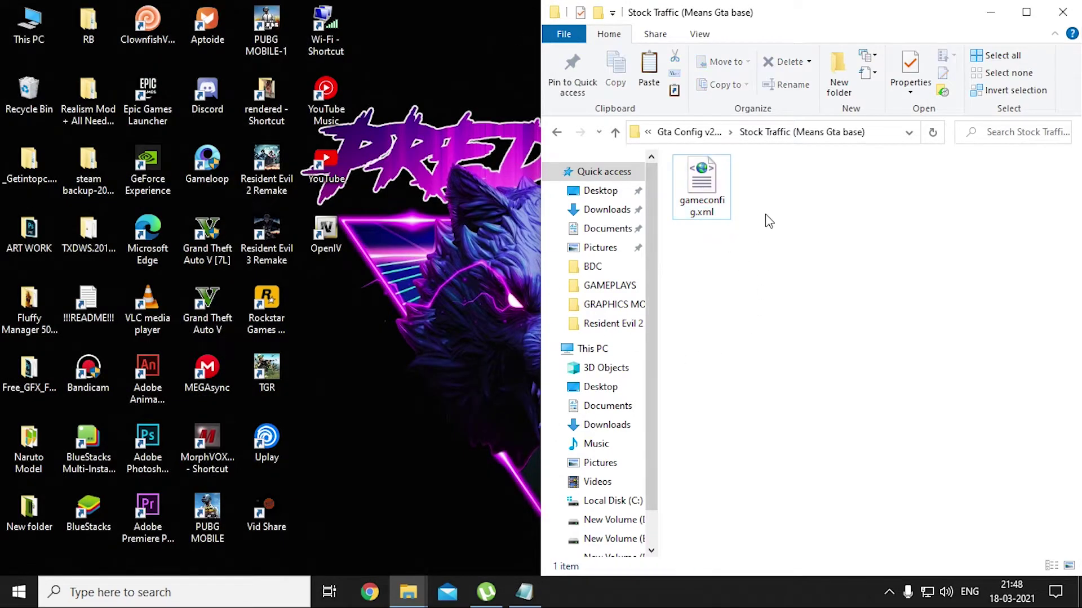
click(616, 133)
click(930, 414)
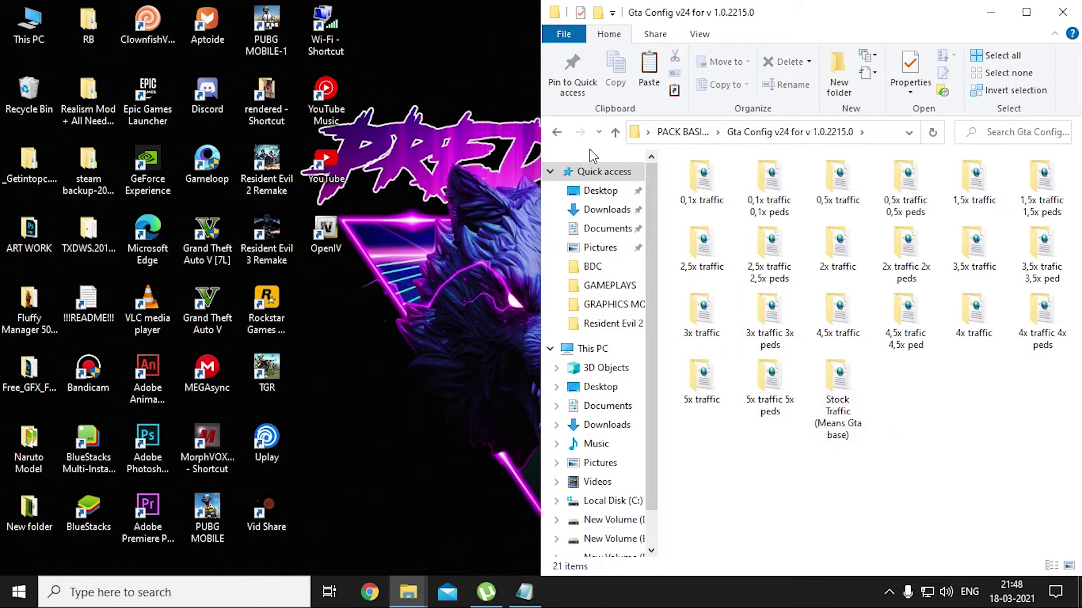
click(615, 133)
click(521, 601)
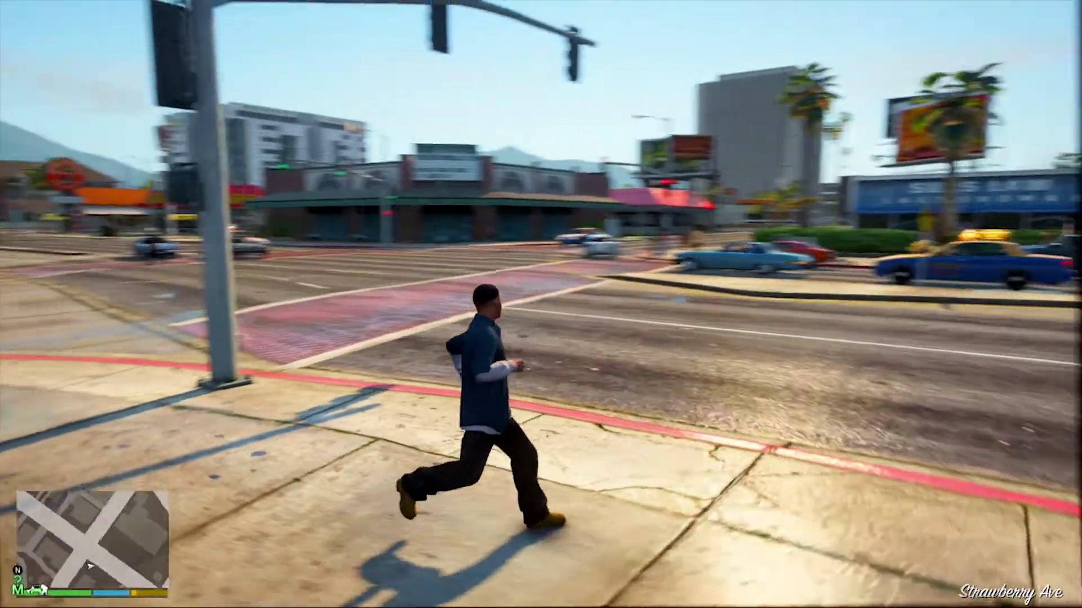
Bring up the Menyoo trainer and spawn a white sports car on the sidewalk from its vehicle spawner
key(F8)
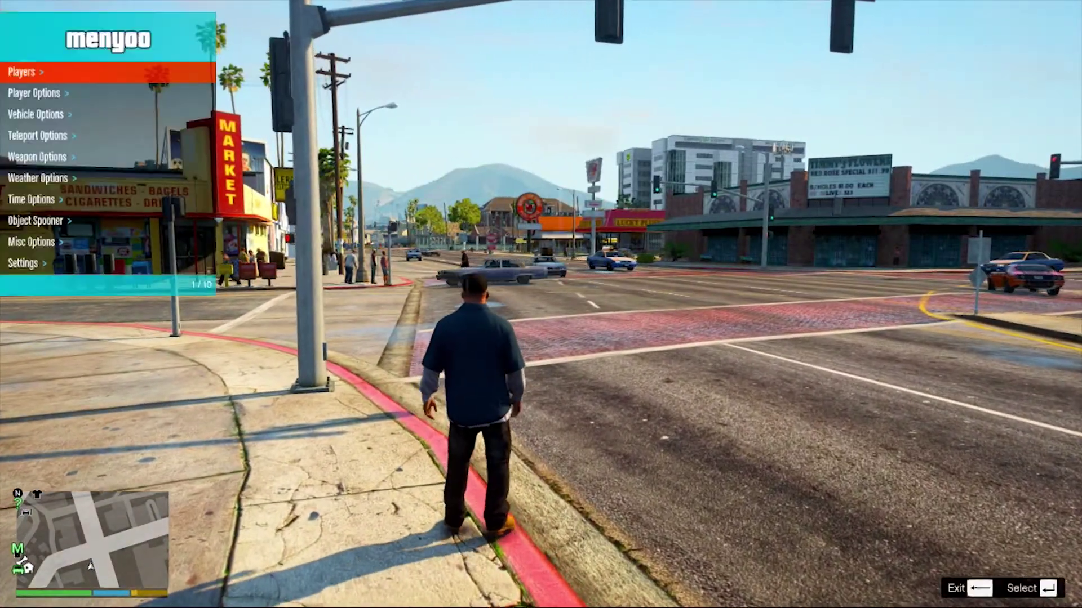
key(Up)
key(Return)
key(Return)
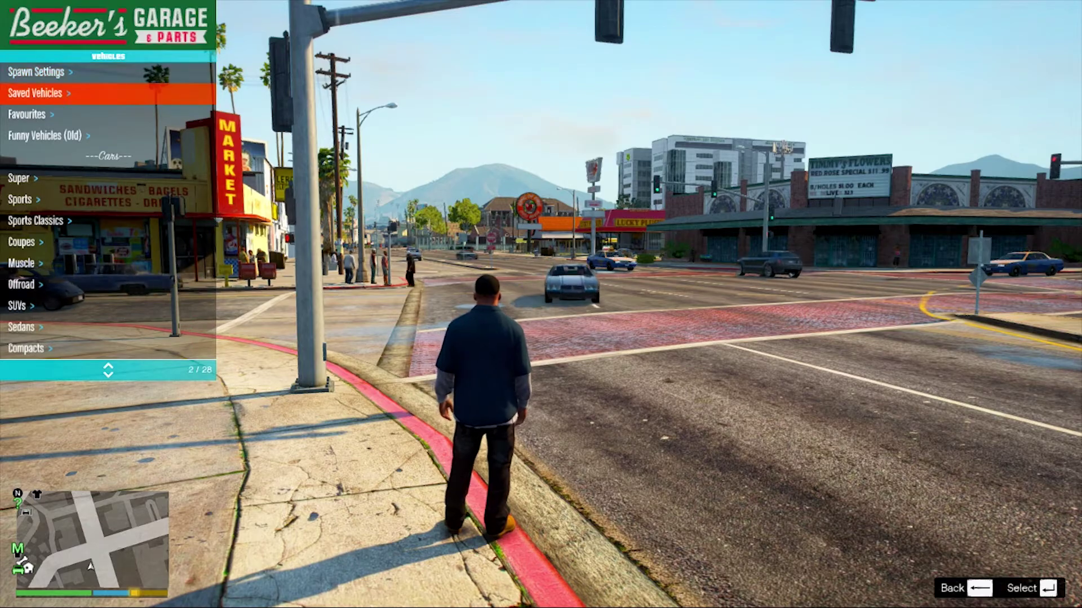
key(Up)
key(Return)
key(Up)
key(Return)
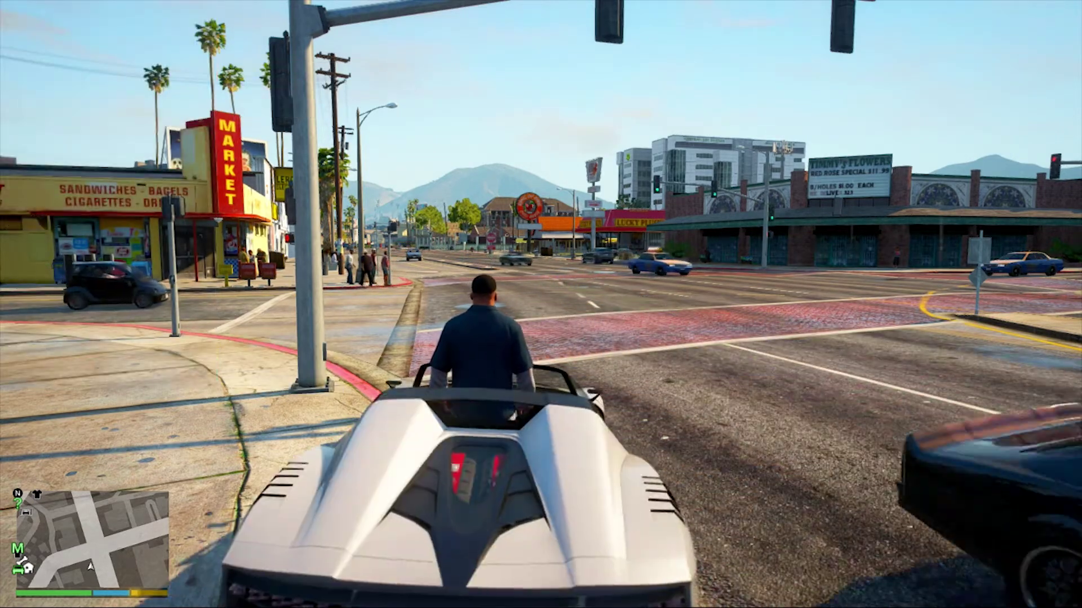
key(BackSpace)
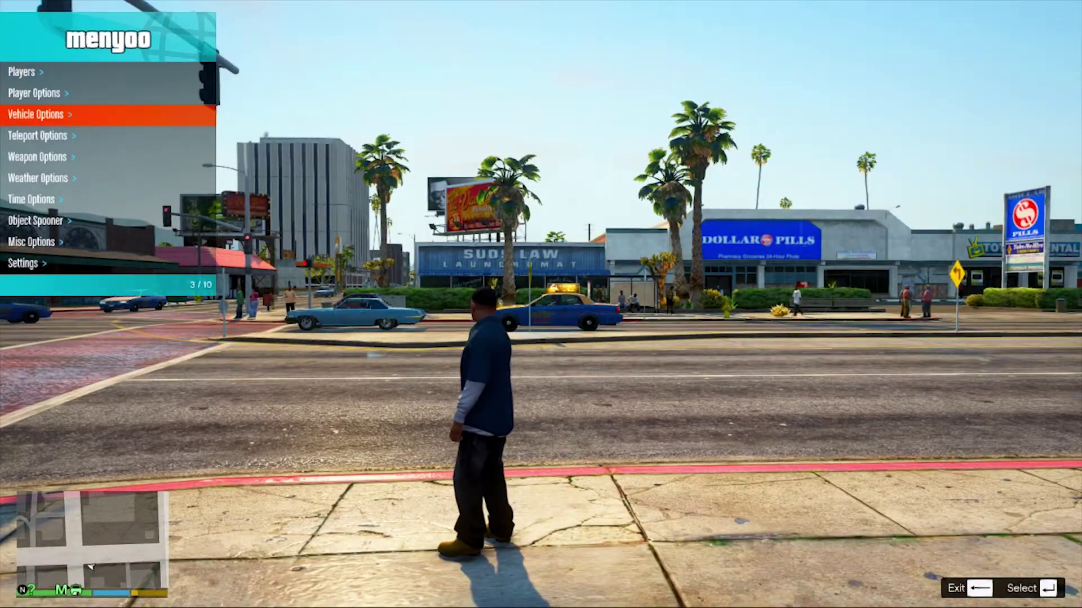
Spawn a Pegassi Zentorno from the Super cars in Menyoo's vehicle spawner
key(Return)
key(Down)
key(Return)
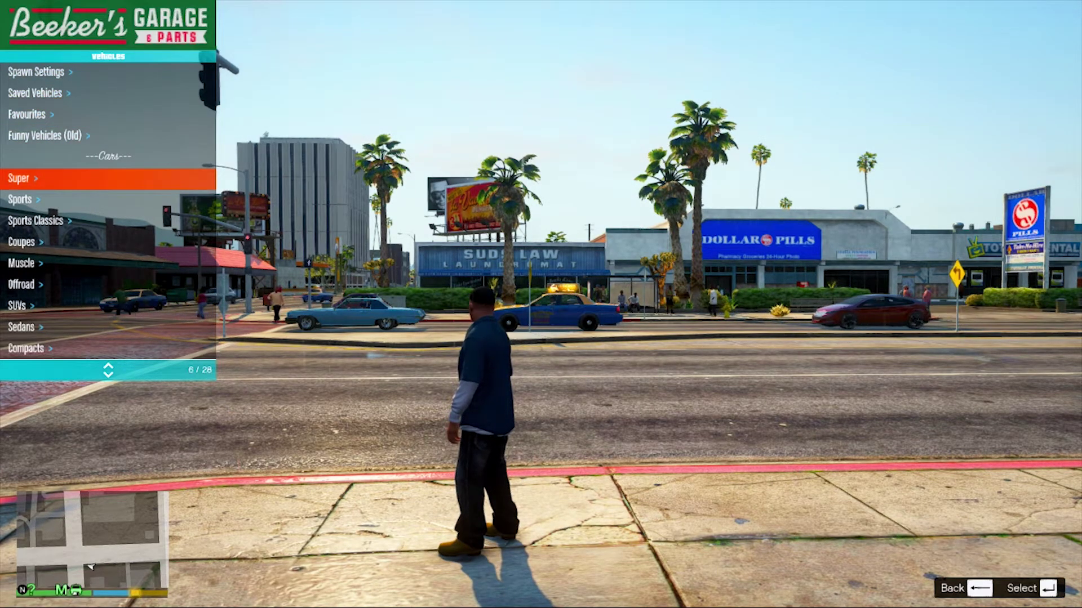
key(Return)
key(Up)
key(Return)
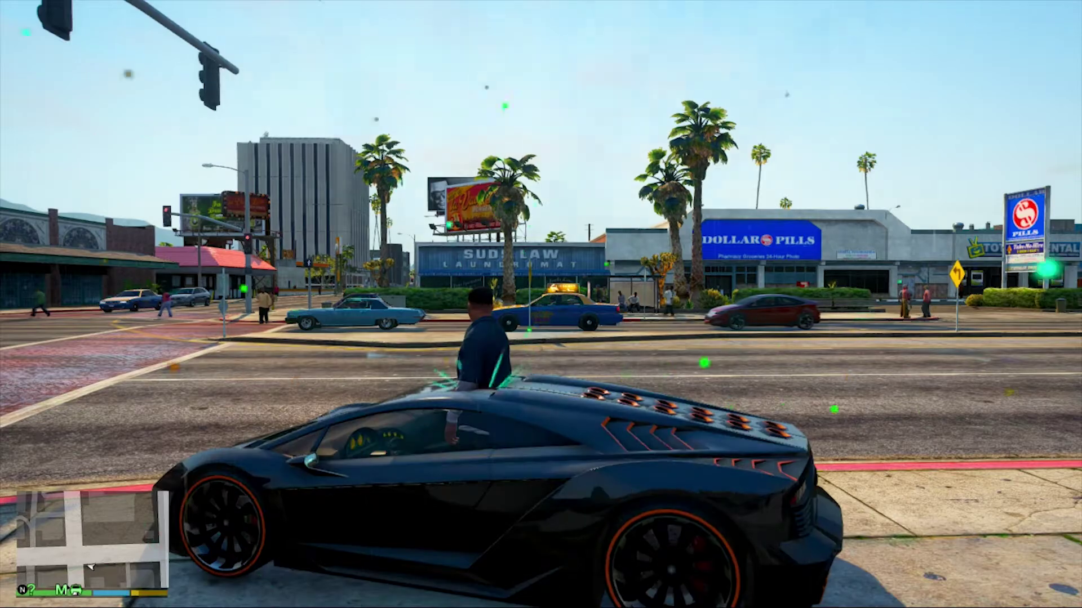
key(BackSpace)
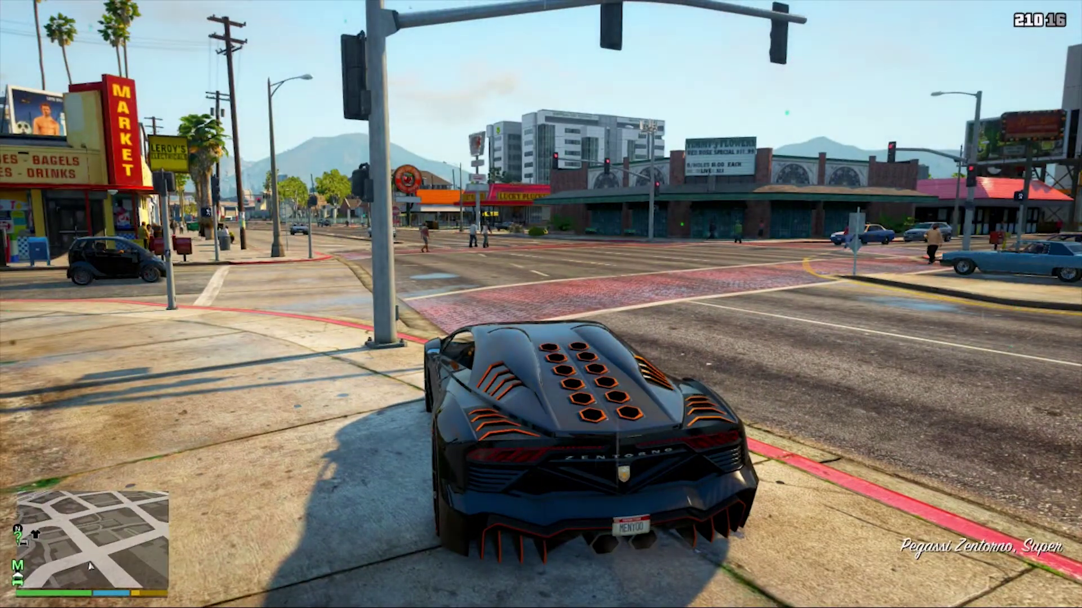
Drive the Zentorno from Macdonald St along Innocence Blvd and under the Olympic Fwy to Vespucci Blvd at Legion Square
key(w)
key(a)
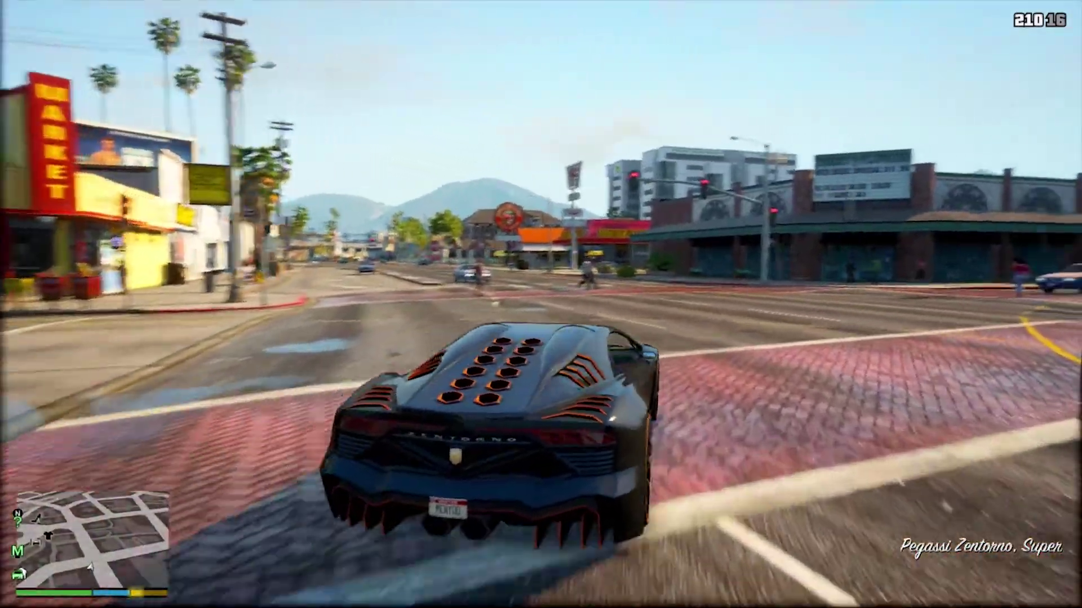
key(d)
key(a)
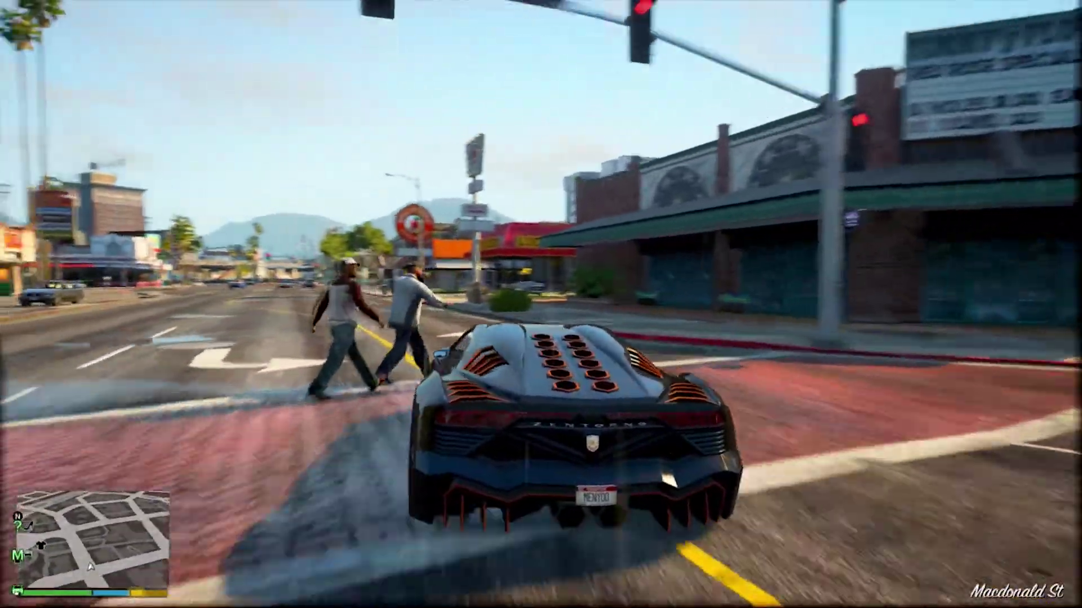
key(a)
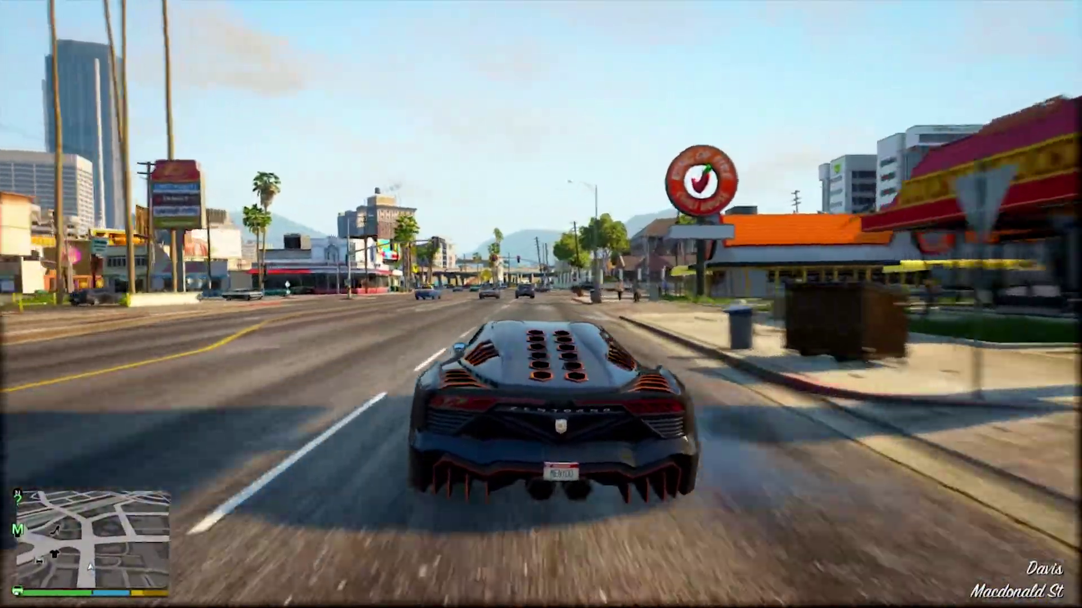
key(d)
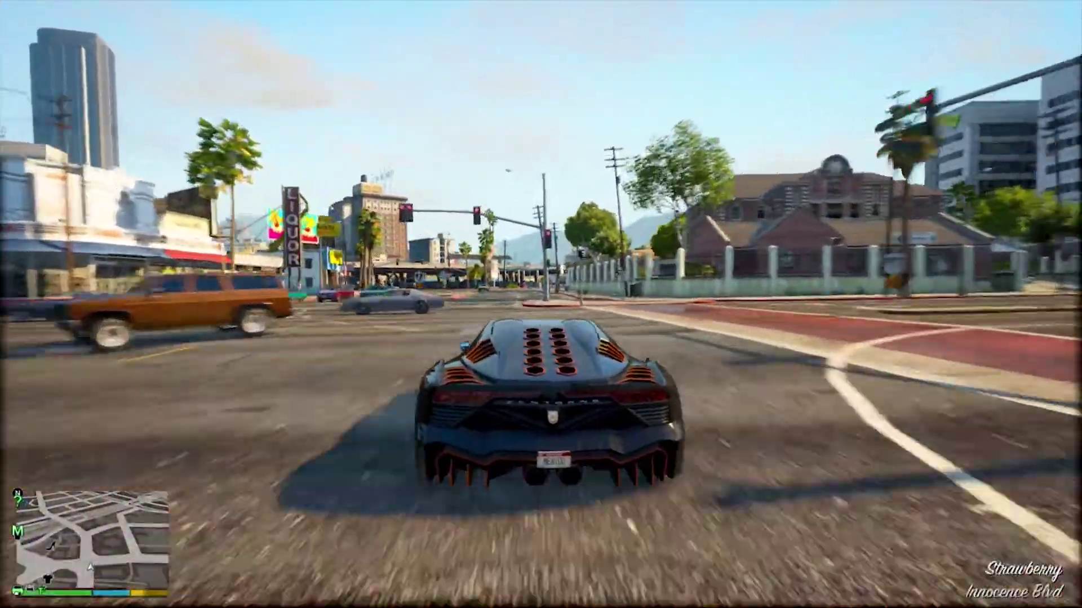
key(a)
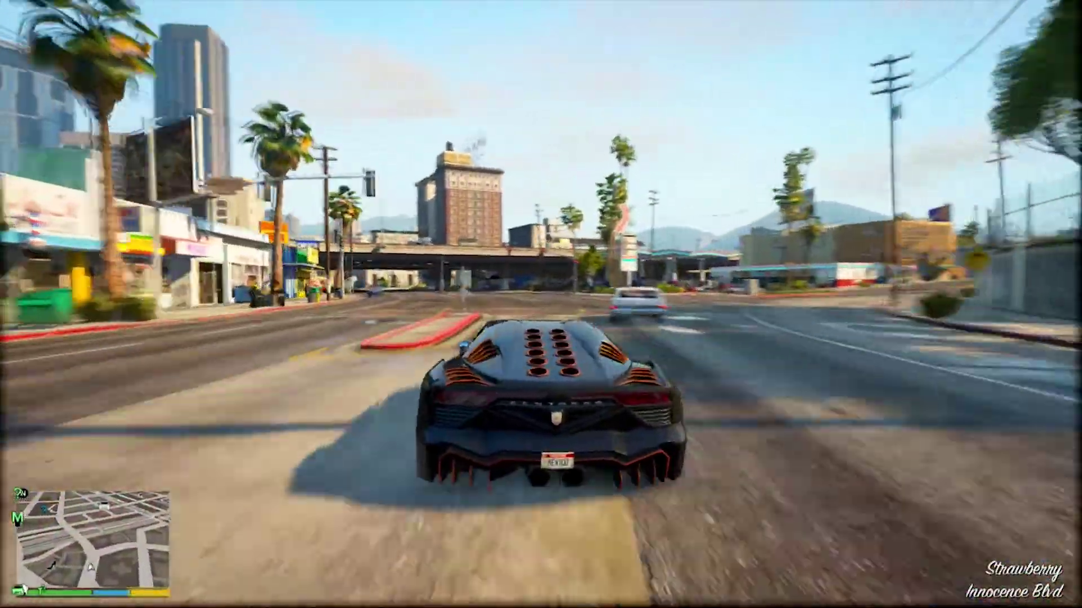
key(a)
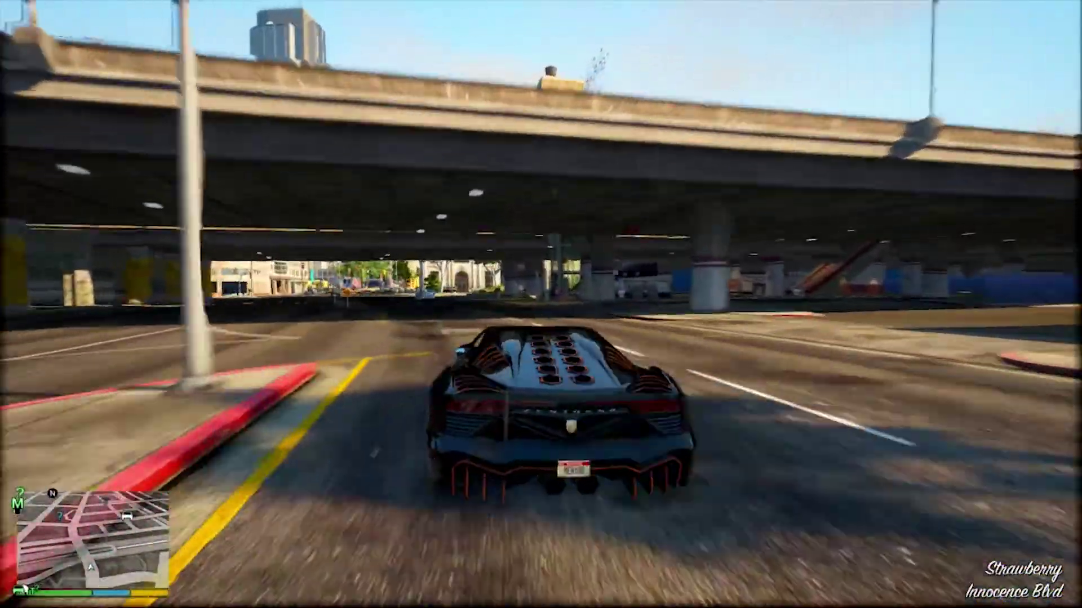
key(w)
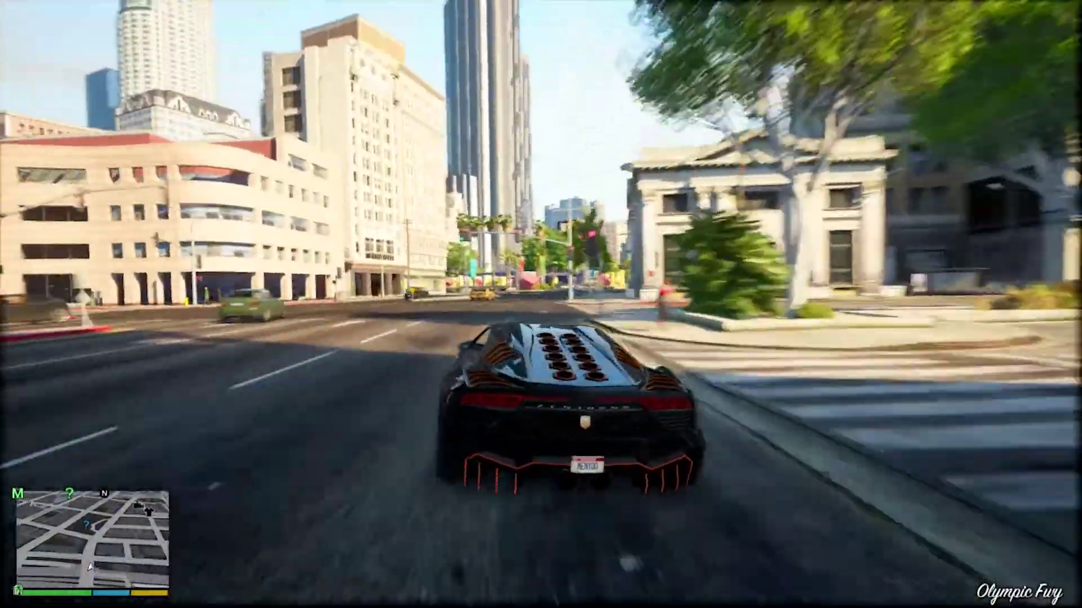
key(w)
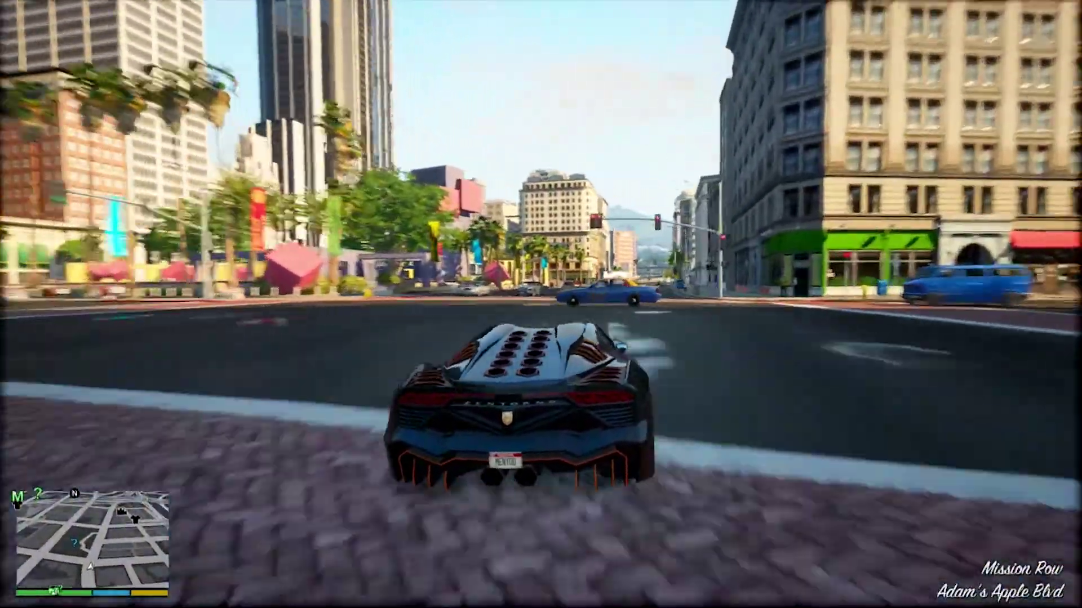
key(w)
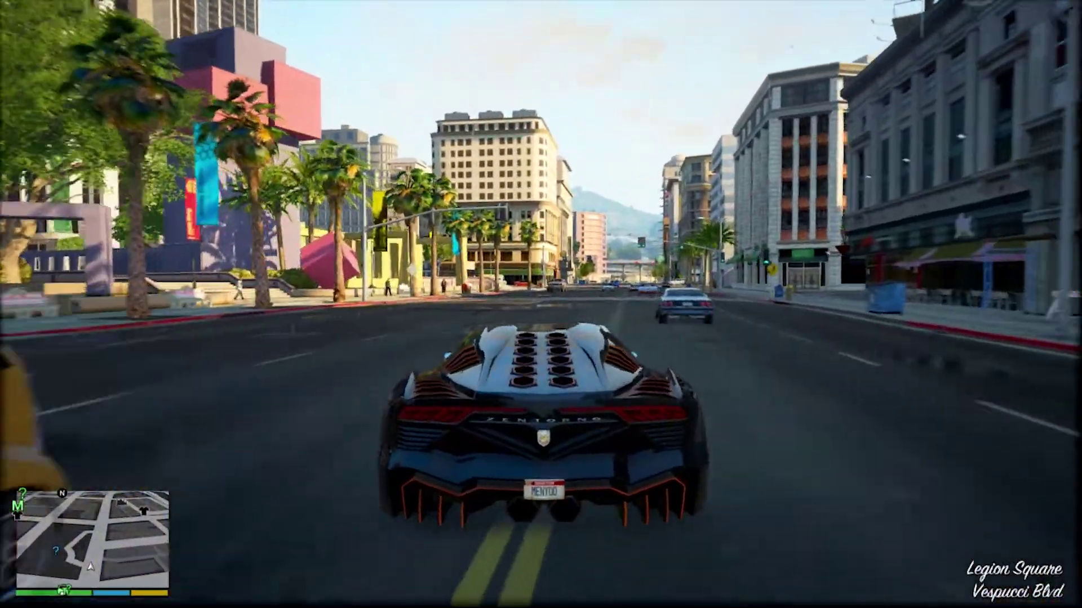
Set the in-game clock's hour to 12 in Menyoo's time options
key(Down)
key(Down)
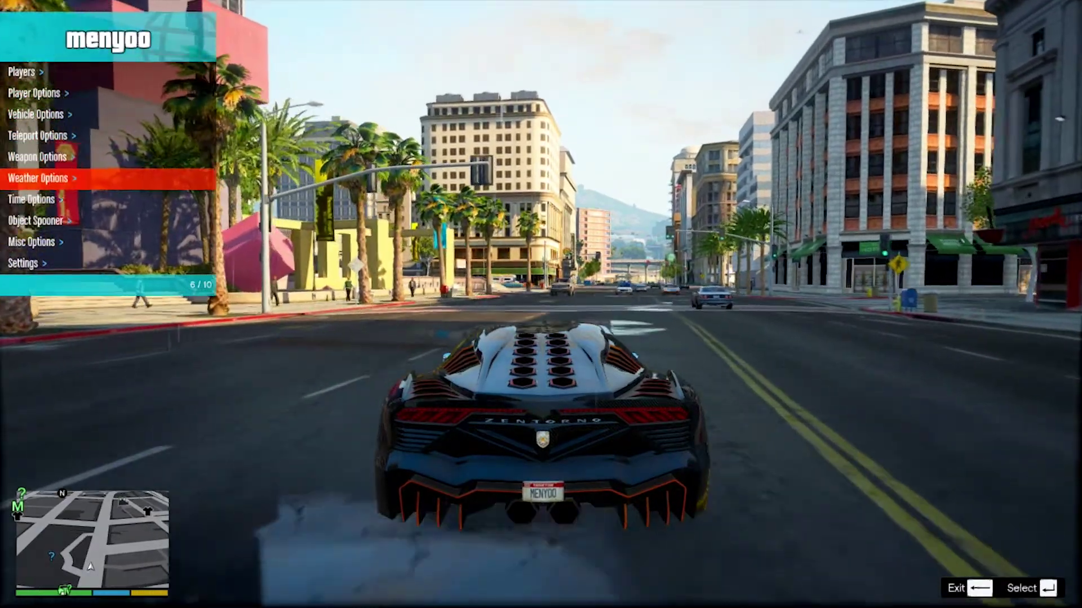
key(Down)
key(Return)
key(Down)
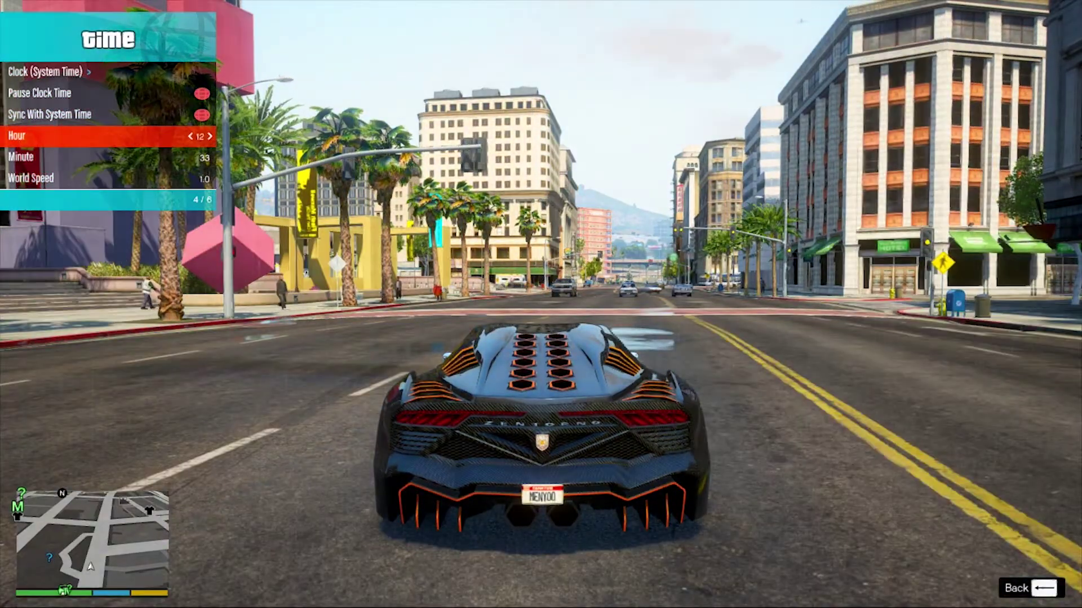